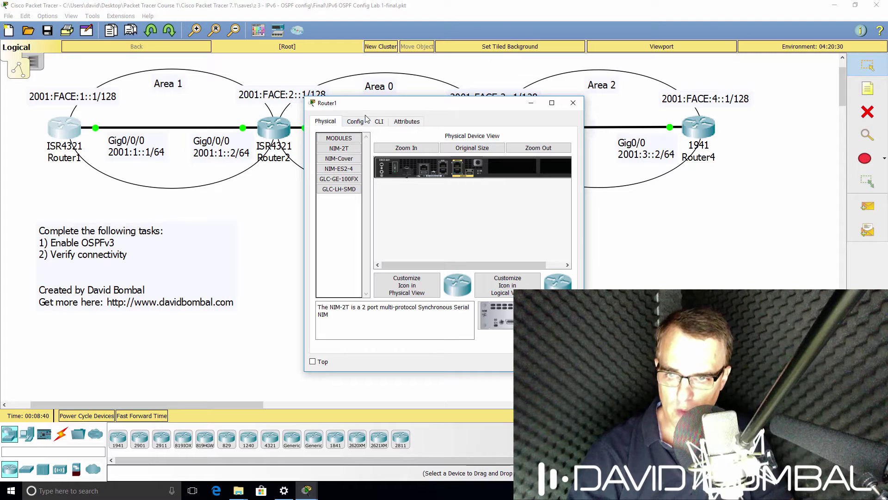
Open Router1's command line, widen its window and place it below the topology diagram
left_click(378, 122)
left_click_drag(583, 229, 870, 228)
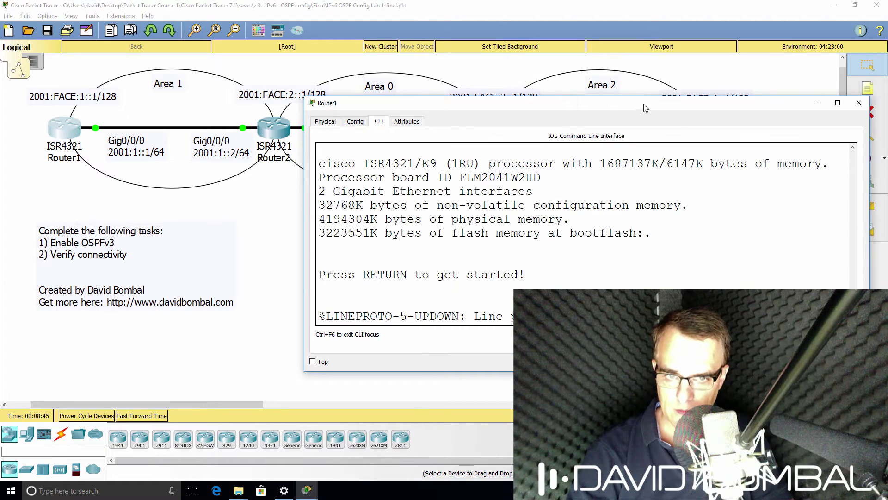
left_click_drag(645, 107, 350, 202)
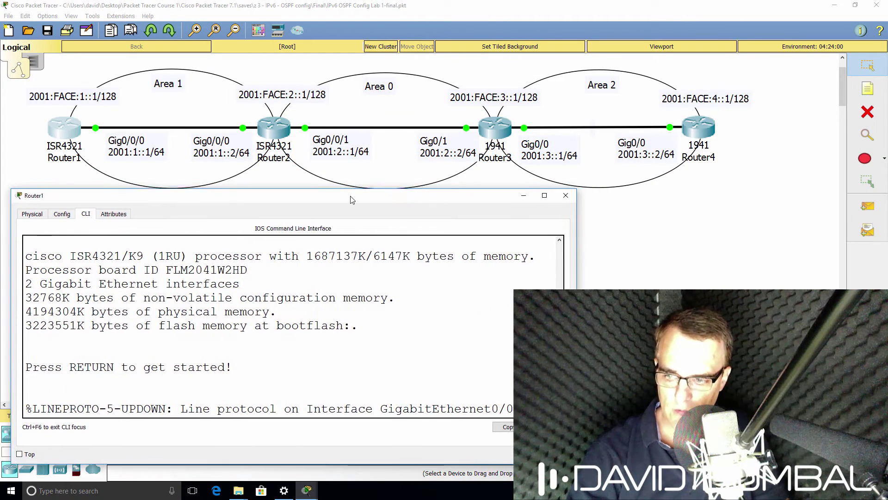
Enter privileged mode on Router1 with en, run sh run and highlight the ipv6 unicast-routing line
key("Return")
type("en")
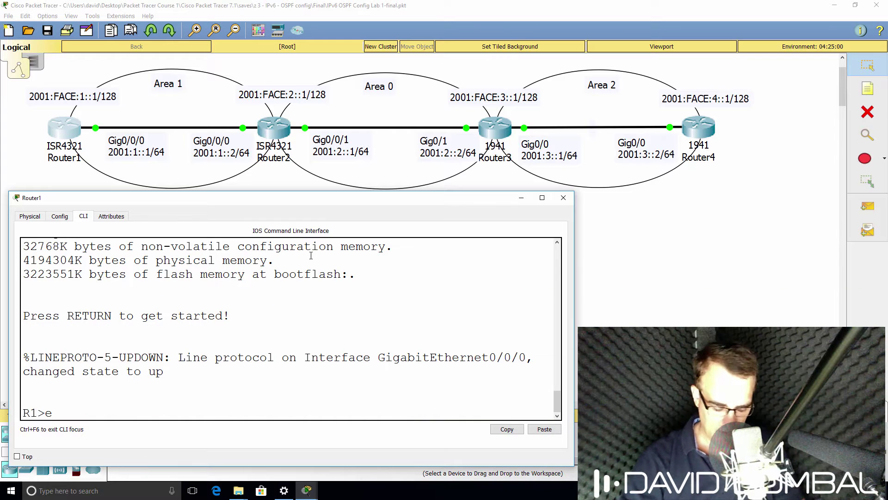
key("Return")
type("sh run")
key("Return")
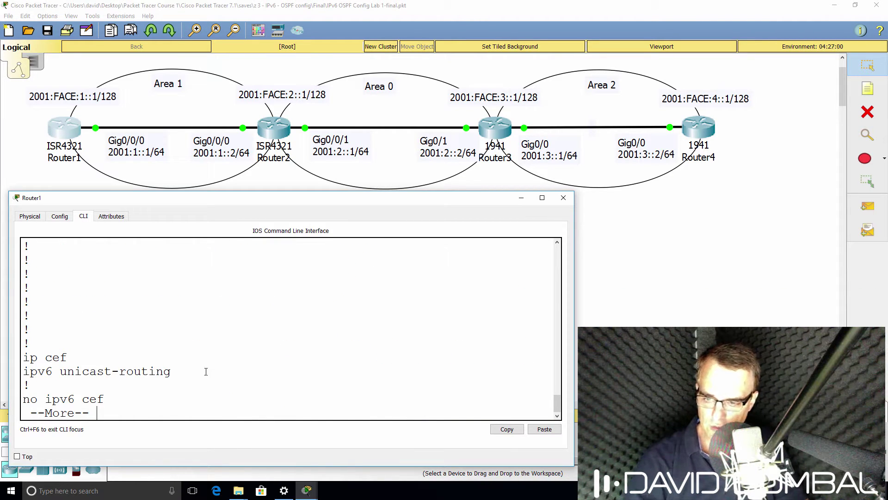
left_click_drag(206, 372, 24, 374)
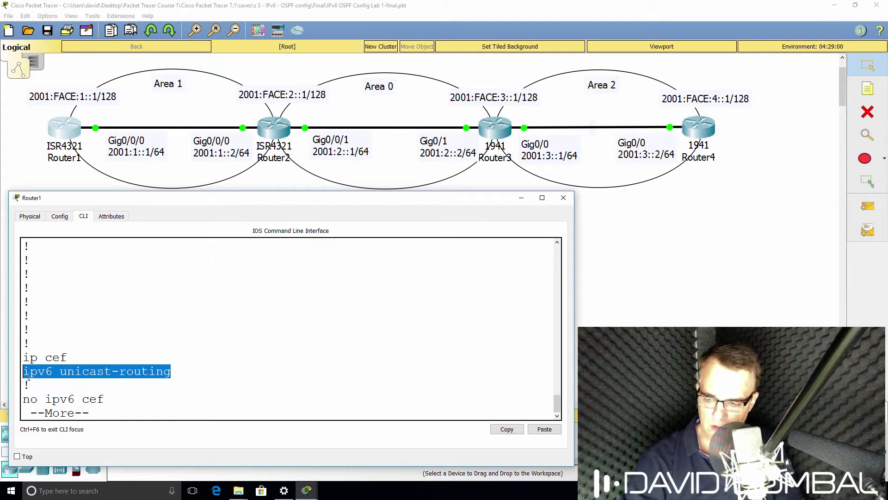
Quit the listing, run sh run again and highlight the ipv6 unicast-routing command in the output
type("qsh run")
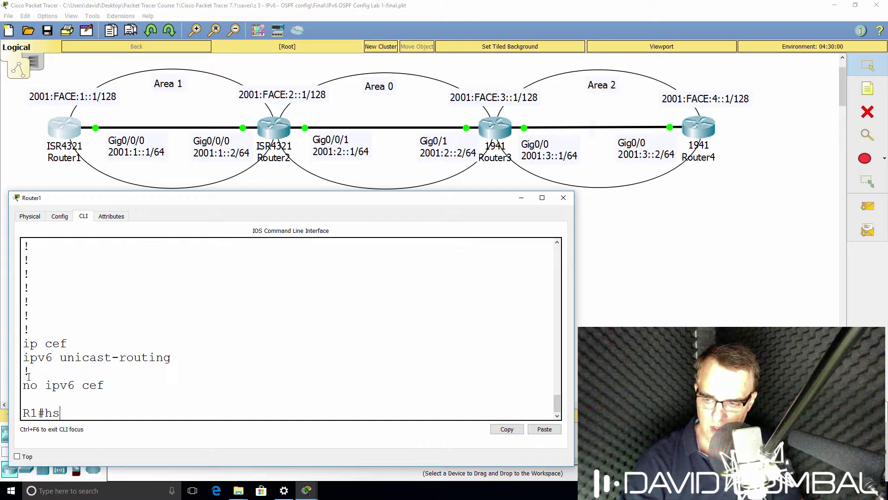
key("Return")
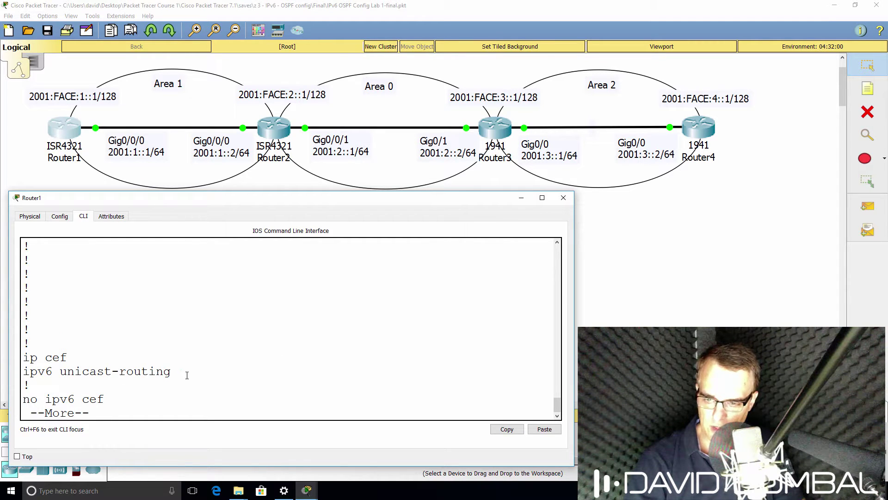
left_click_drag(187, 375, 23, 372)
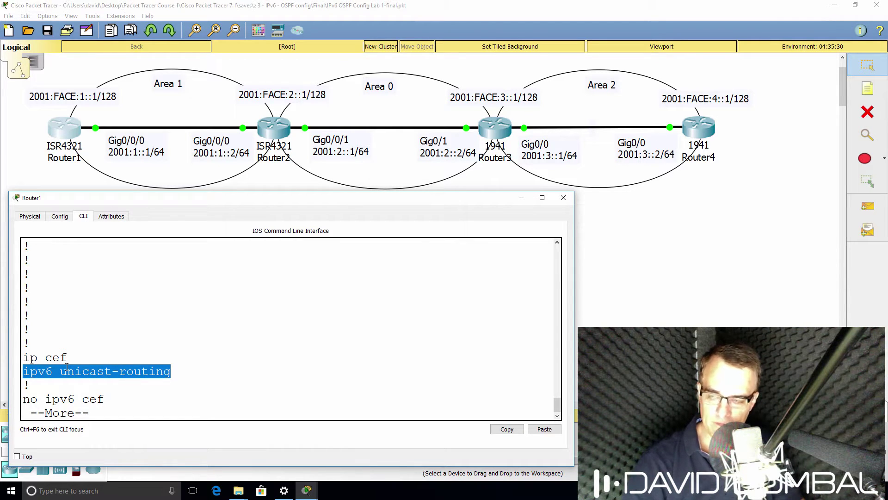
left_click_drag(60, 371, 181, 370)
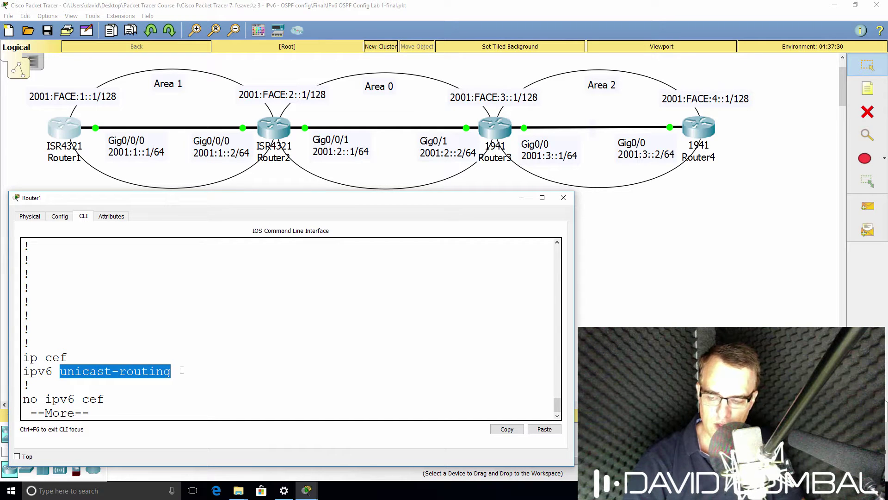
Page through the rest of Router1's running configuration, examining the Loopback0 and GigabitEthernet0/0/0 interface settings
key("space")
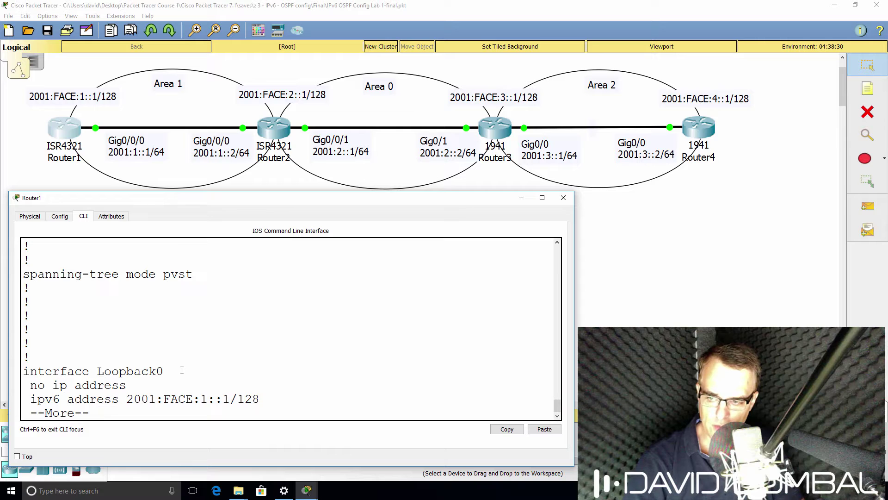
key("Return")
key("Return")
key("Return")
key("Return")
key("Return")
key("Return")
key("Return")
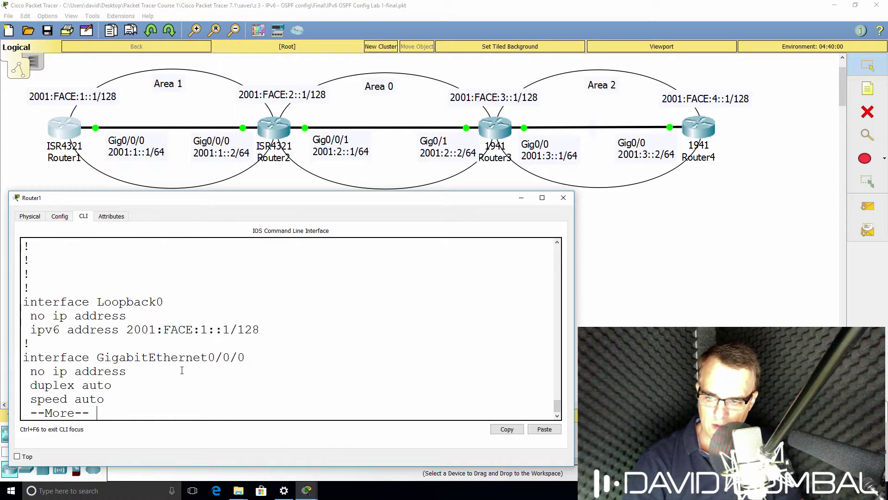
left_click_drag(90, 260, 309, 298)
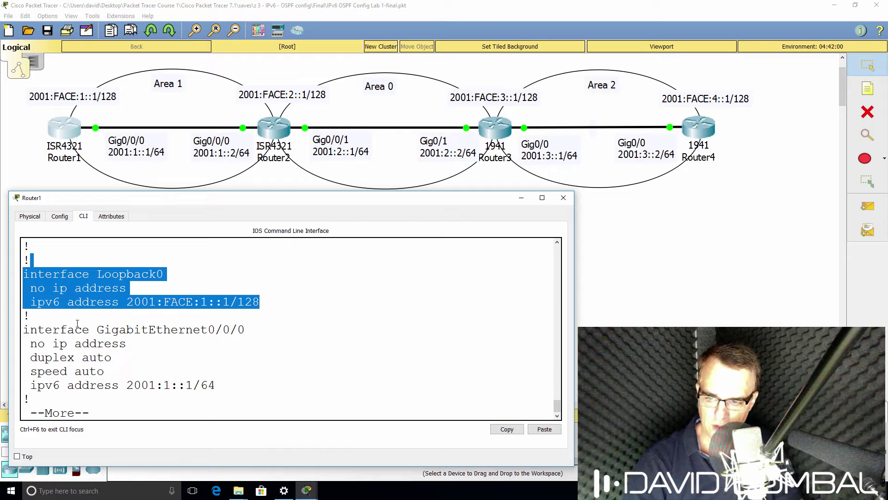
left_click_drag(77, 323, 255, 398)
key("Return")
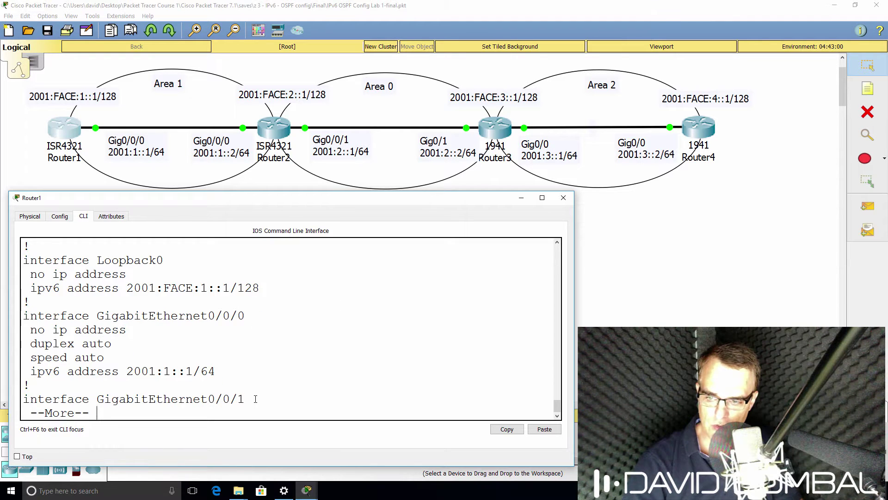
key("space")
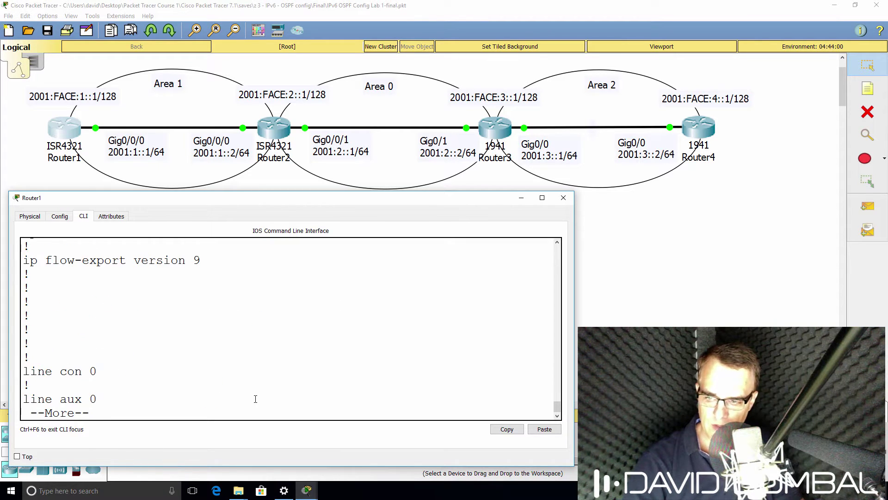
key("space")
Run sh ip int brief on Router1, widen the window to fit the table and highlight the interface summary
type("sh ip")
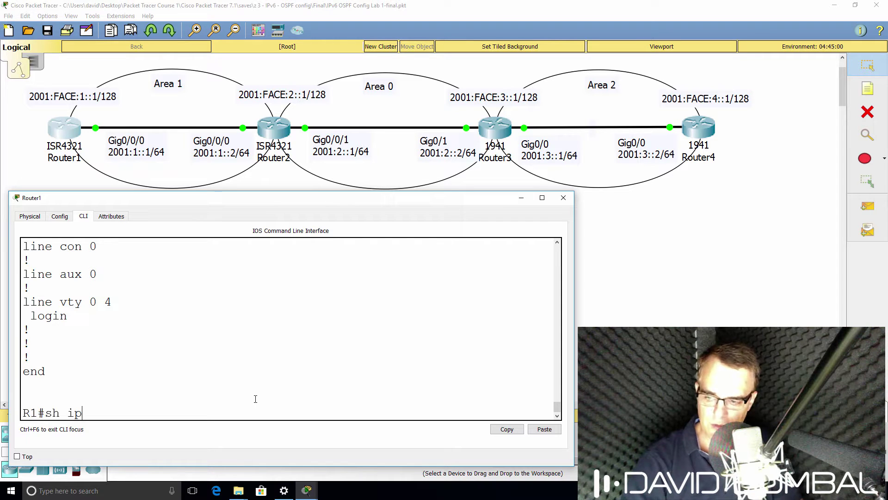
type(" i")
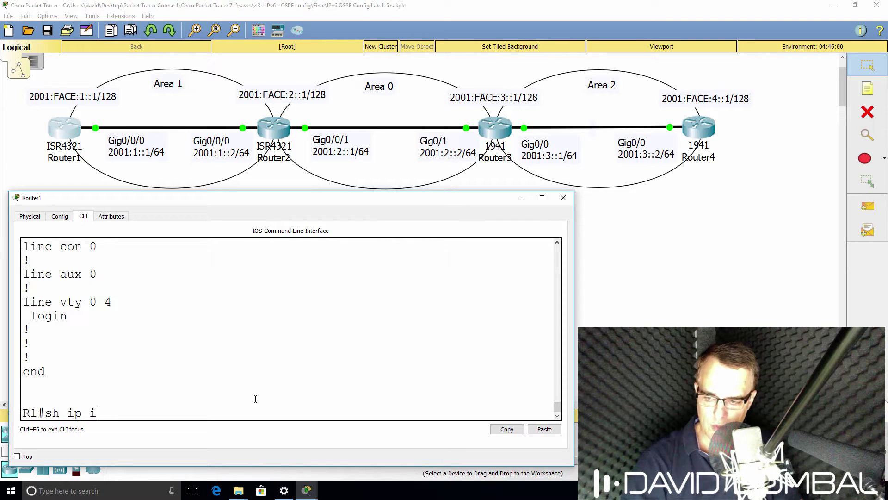
type("ntb")
key("BackSpace")
type("br")
key("Tab")
key("Return")
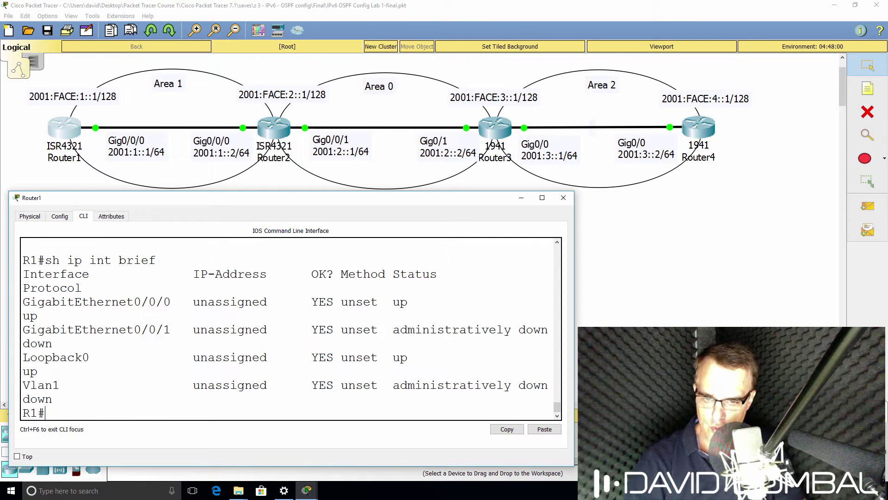
left_click_drag(574, 343, 686, 342)
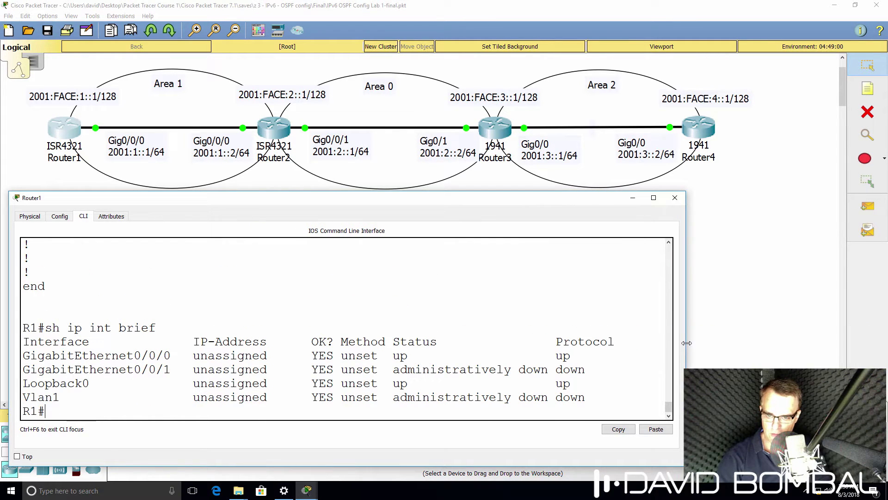
left_click_drag(620, 395, 3, 328)
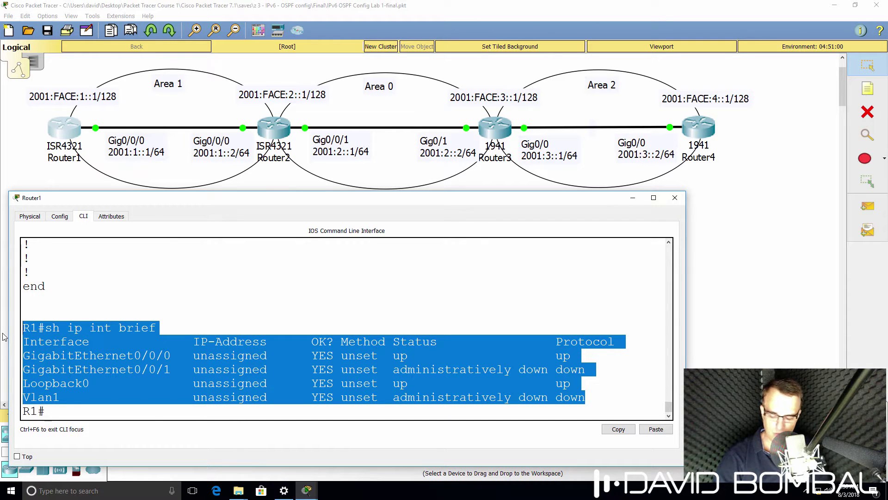
type("sh ip")
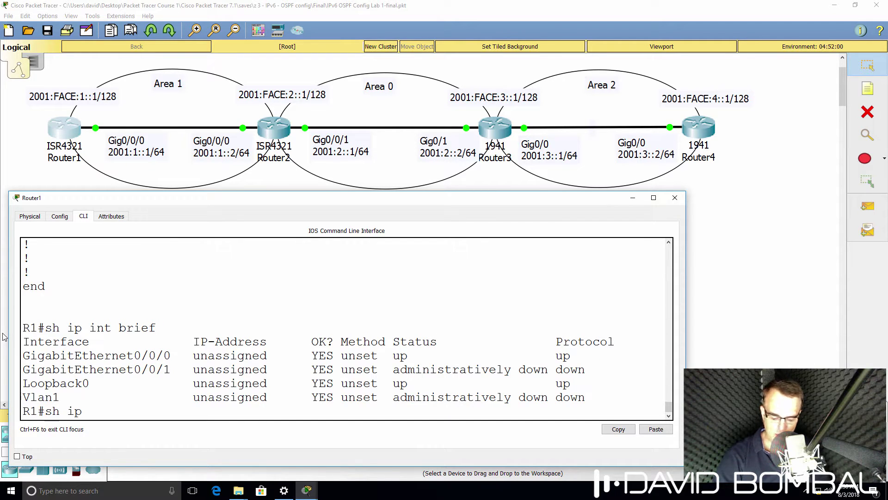
type("v6 int")
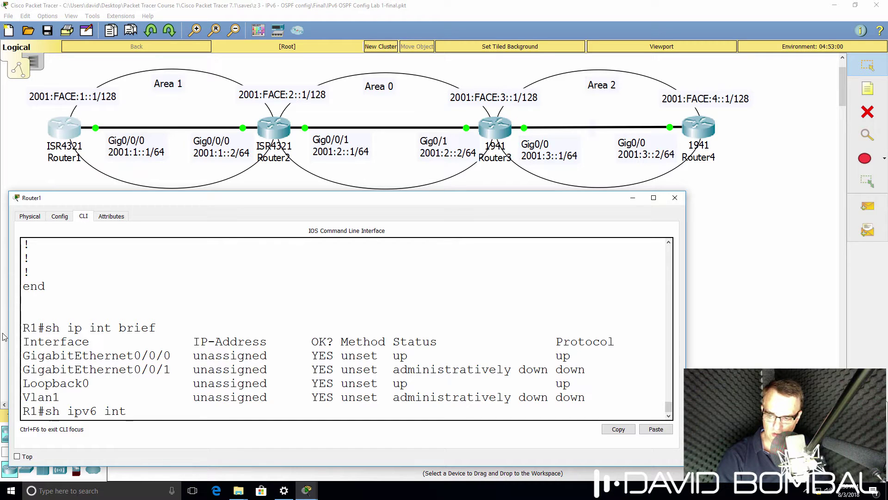
key("BackSpace")
key("BackSpace")
key("BackSpace")
key("BackSpace")
key("BackSpace")
key("BackSpace")
key("BackSpace")
key("BackSpace")
key("BackSpace")
key("BackSpace")
key("BackSpace")
Run show ipv6 int brief and examine the addresses and status of GigabitEthernet0/0/0 and Loopback0
type("show ipv")
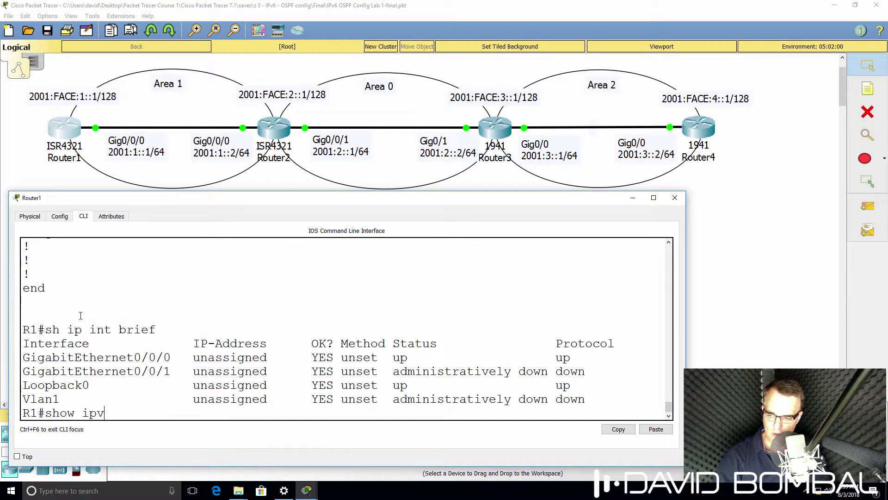
type("6 int brief")
key("Return")
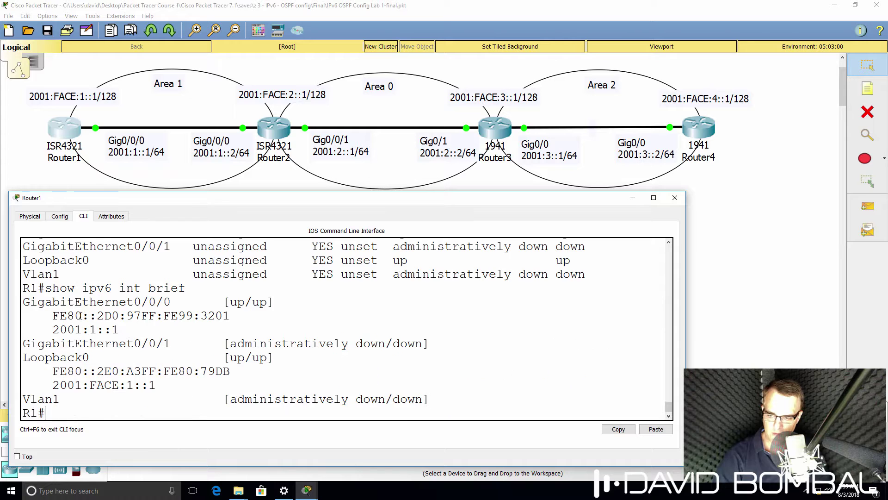
left_click_drag(119, 329, 43, 332)
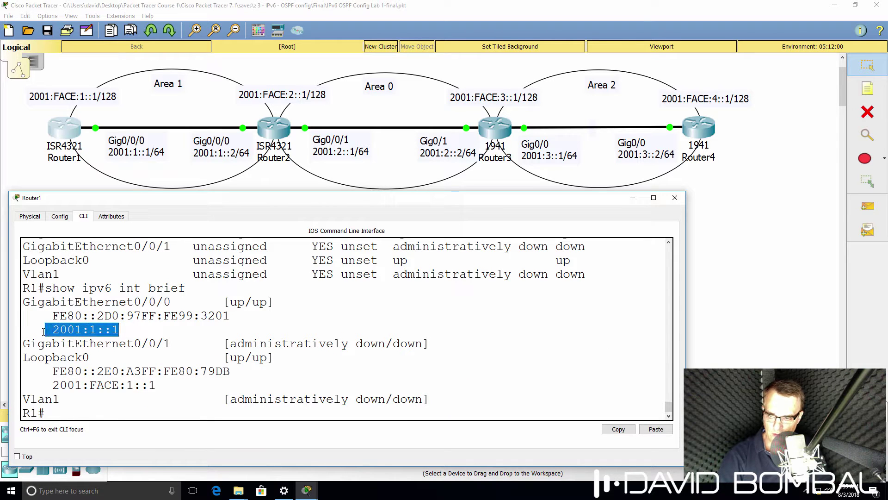
left_click_drag(183, 301, 19, 300)
left_click_drag(216, 303, 318, 309)
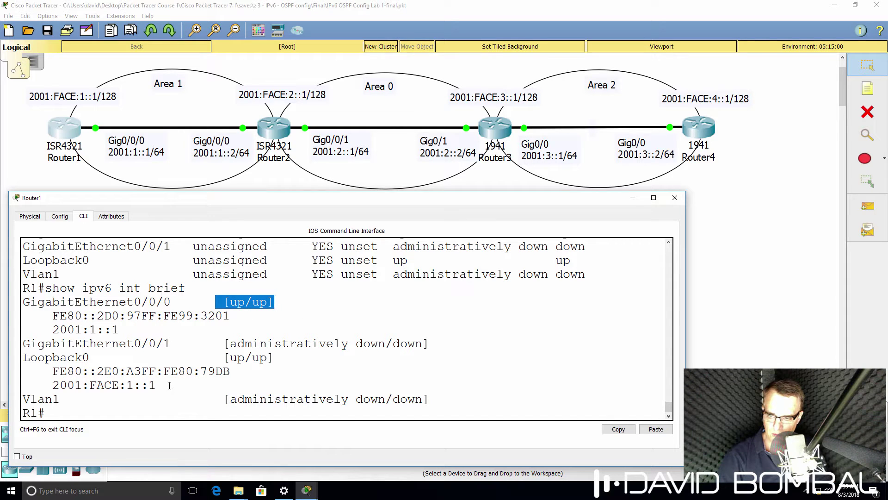
left_click_drag(169, 385, 52, 384)
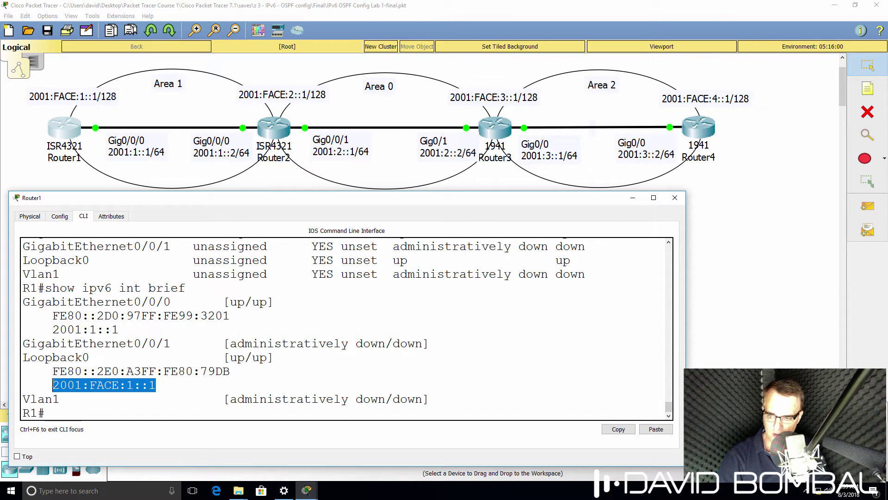
left_click_drag(91, 357, 23, 357)
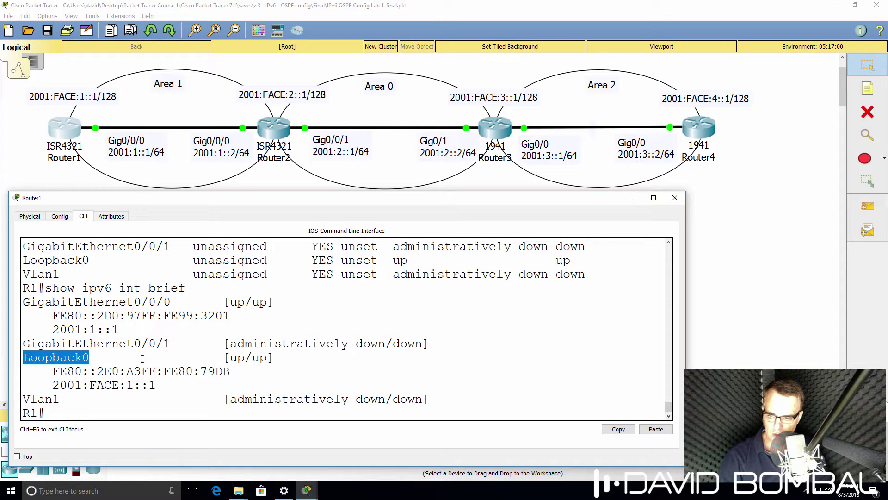
left_click_drag(216, 357, 355, 361)
Run show ipv6 int on Router1 and page to the end of the detailed interface output
key("Up")
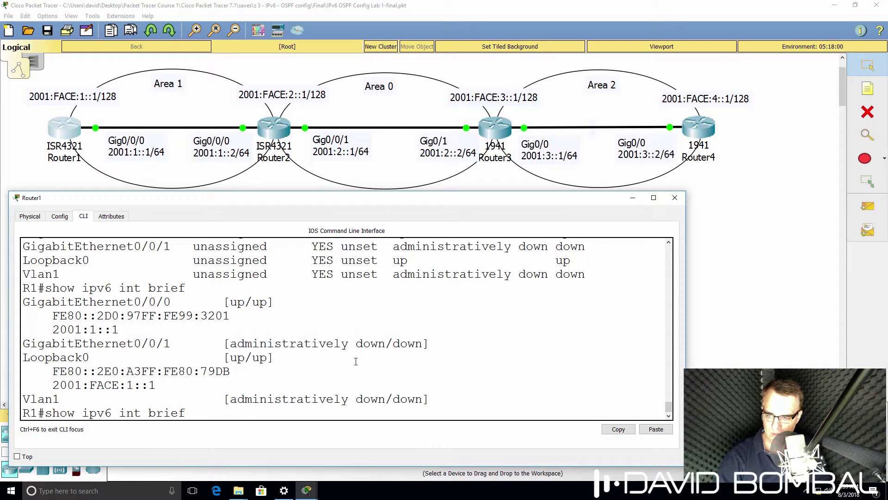
key("BackSpace")
key("BackSpace")
key("BackSpace")
key("BackSpace")
key("BackSpace")
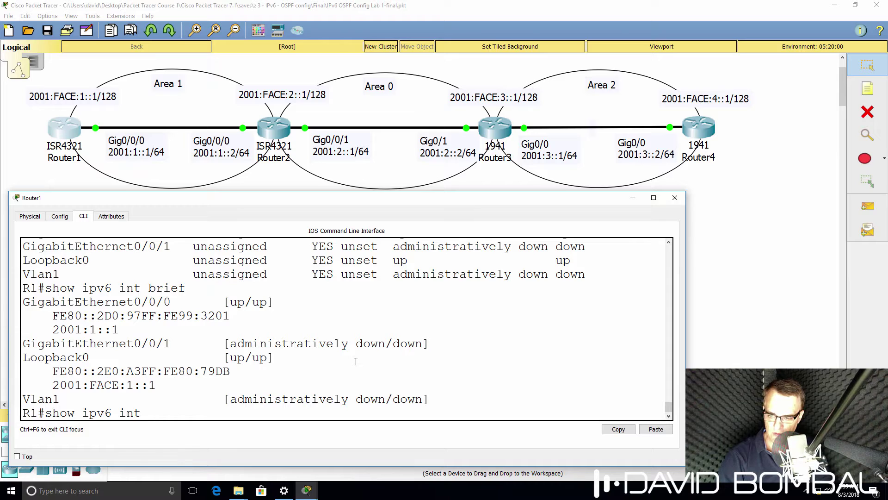
key("Return")
key("space")
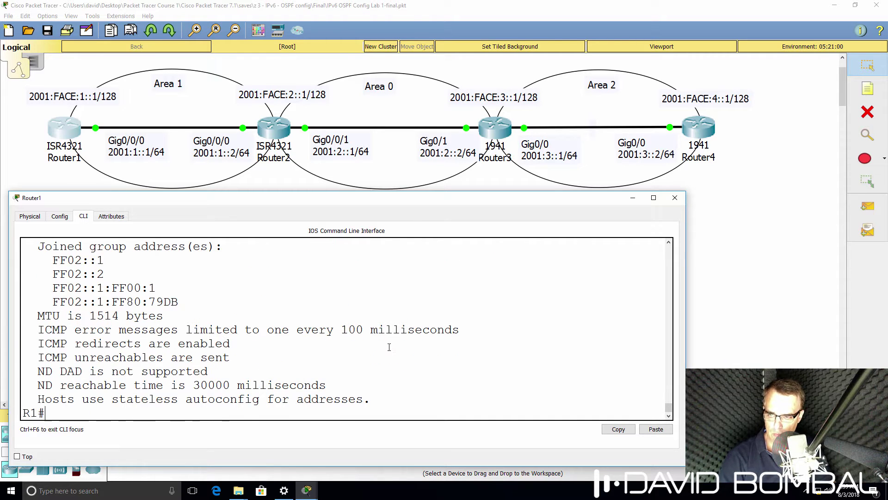
Examine the global unicast address and joined group addresses of GigabitEthernet0/0/0 in the show ipv6 int output
scroll(370, 354, "up", 10)
scroll(388, 347, "up", 5)
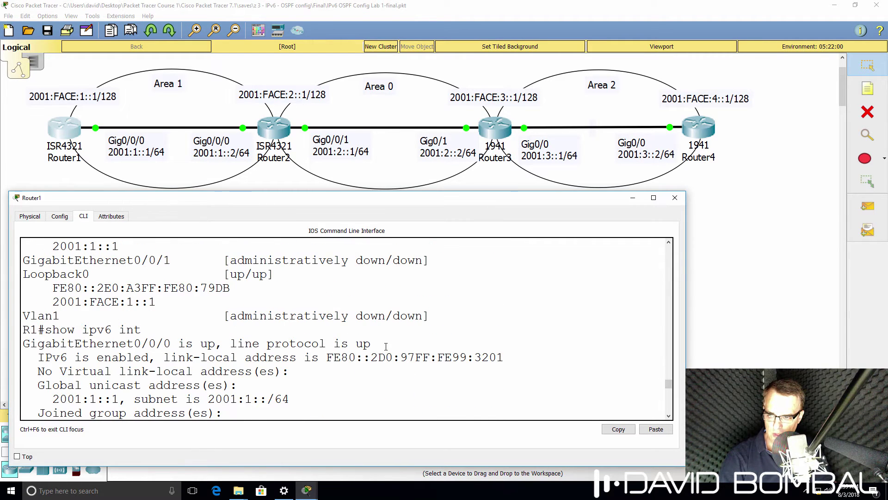
left_click_drag(148, 329, 22, 330)
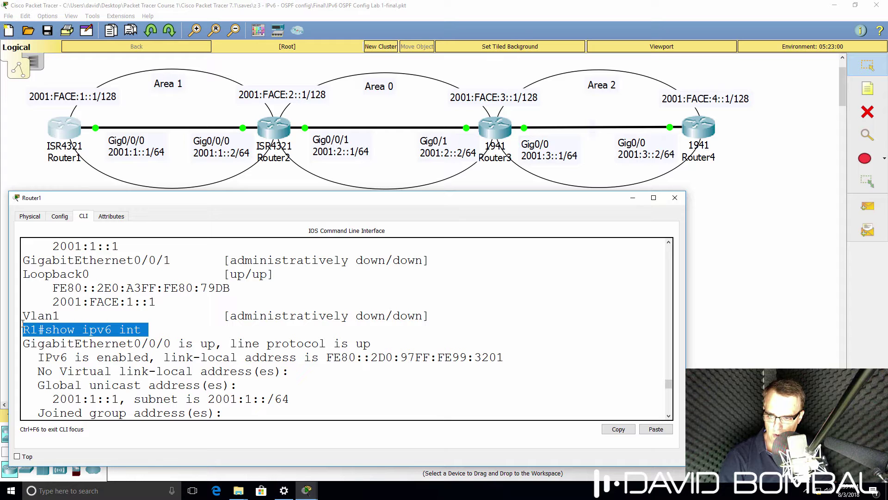
left_click_drag(311, 401, 47, 393)
scroll(140, 355, "down", 2)
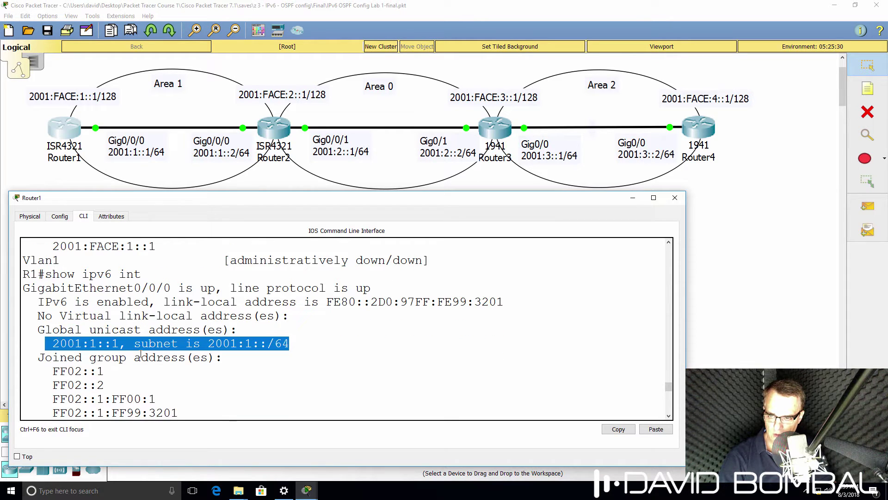
scroll(141, 354, "down", 2)
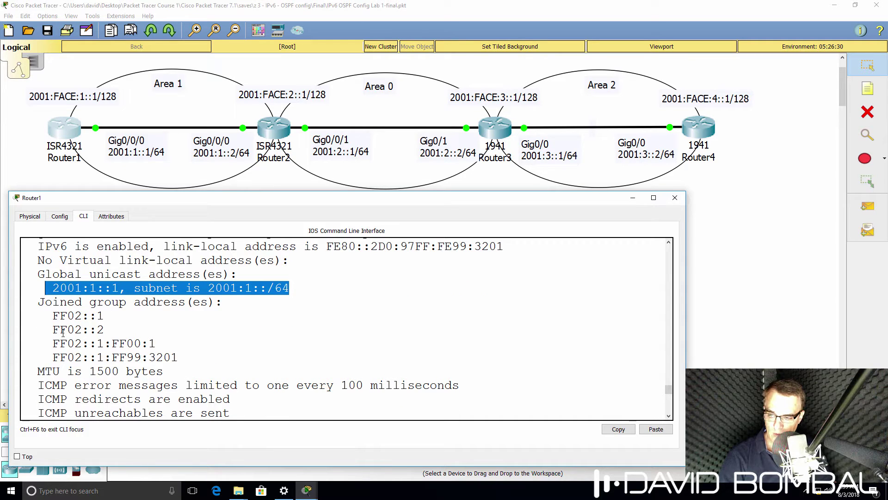
left_click_drag(45, 315, 218, 355)
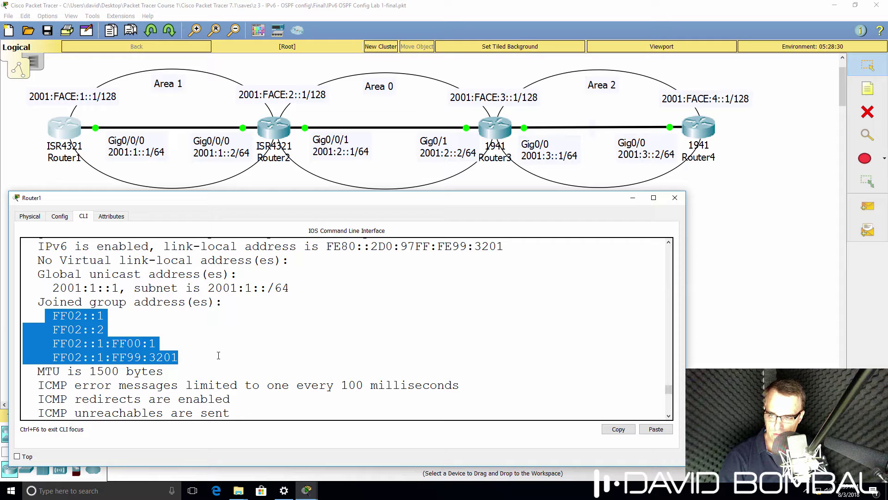
Highlight the joined group addresses FF02::1 and FF02::2 of GigabitEthernet0/0/0 one after the other
scroll(218, 355, "down", 1)
left_click_drag(118, 287, 22, 288)
left_click_drag(117, 304, 22, 302)
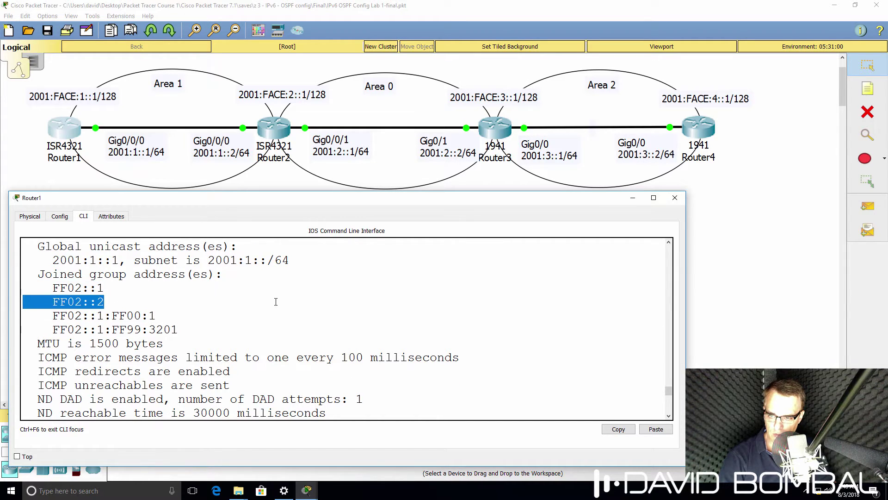
Examine the Loopback0 section of the show ipv6 int output, highlighting its global unicast address, subnet and status line
scroll(244, 328, "down", 5)
scroll(244, 329, "down", 3)
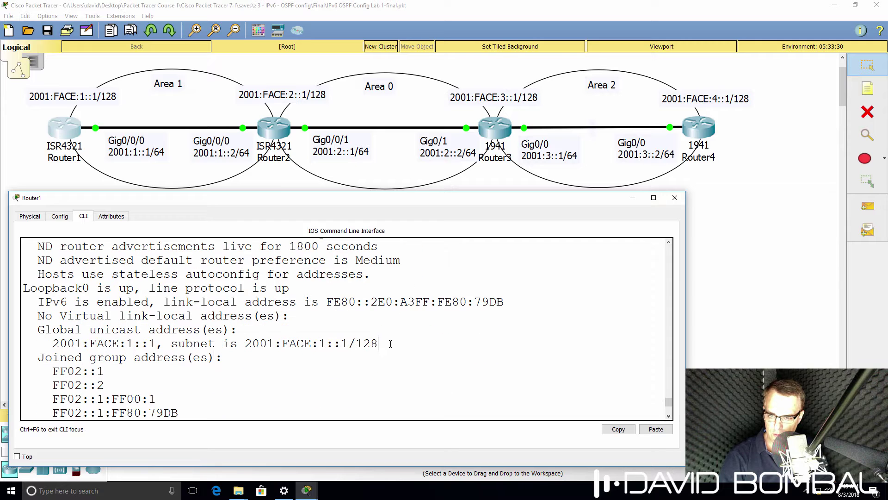
left_click_drag(390, 343, 1, 342)
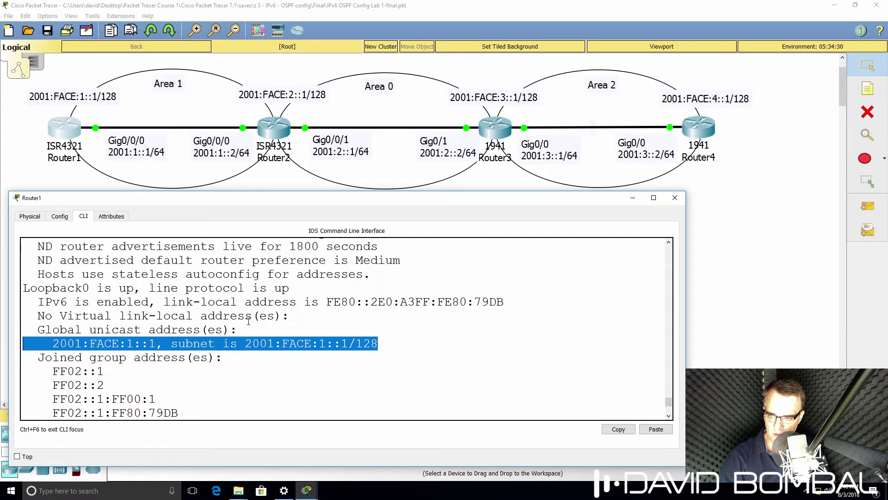
left_click(272, 343)
left_click_drag(253, 343, 390, 339)
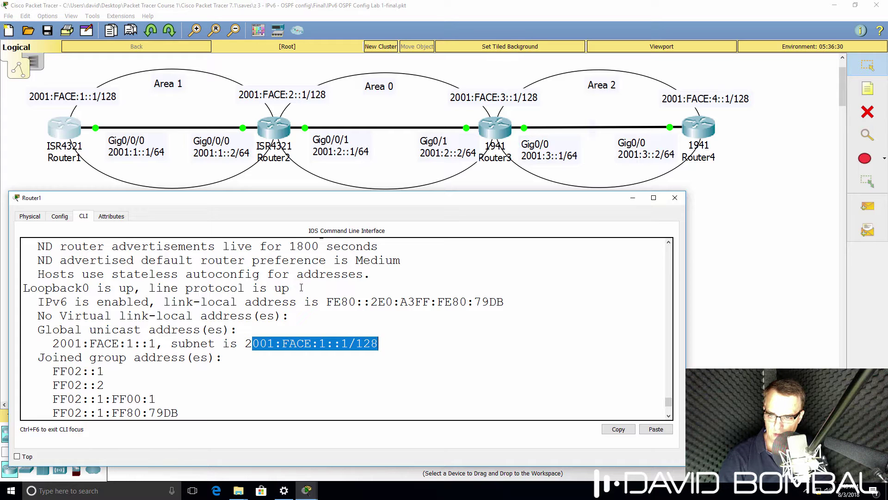
left_click_drag(301, 288, 9, 285)
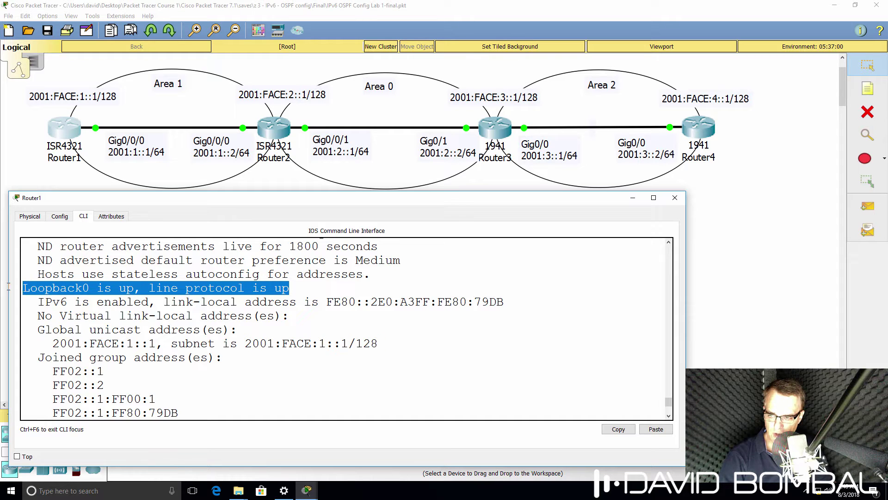
Run sh ipv6 protocols on Router1 and highlight the listed IPv6 routing protocols
left_click(212, 320)
type("s")
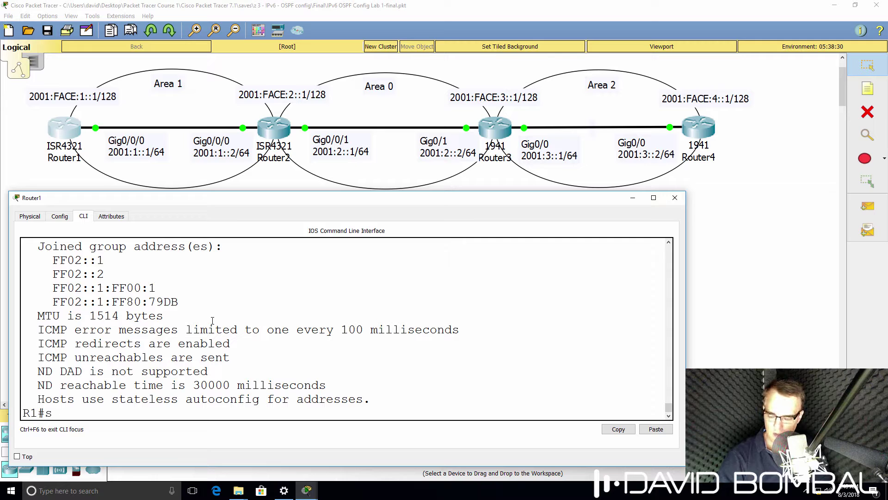
type("h ipv6 pro")
key("Tab")
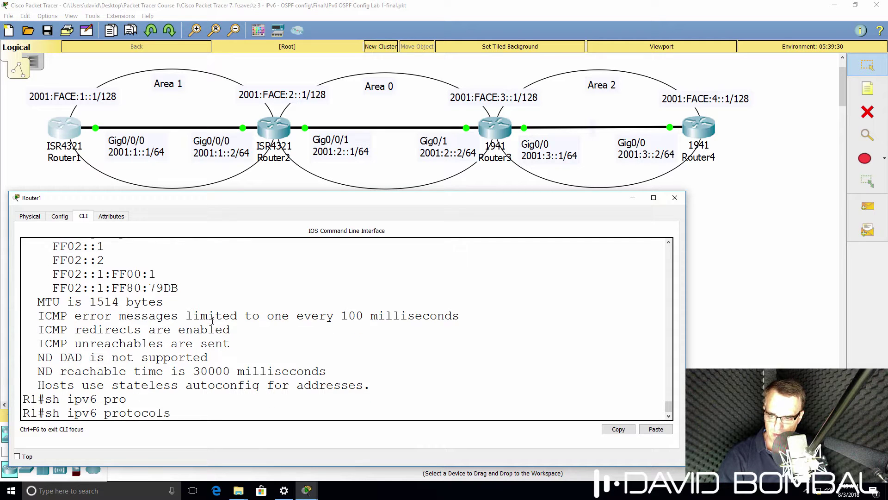
key("Return")
left_click_drag(243, 401, 8, 368)
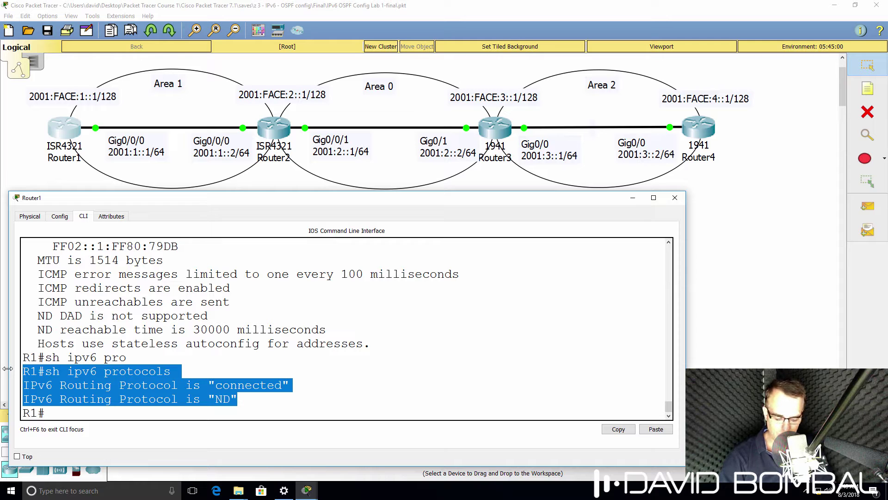
Enter global configuration mode on Router1 and start OSPFv3 with ipv6 router ospf 1, checking the command help for the available options
type("conf t")
key("Return")
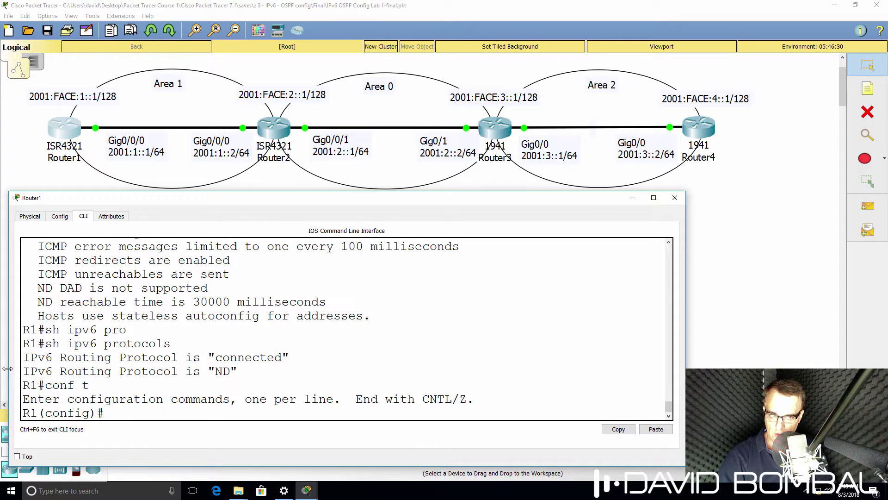
type("ipv")
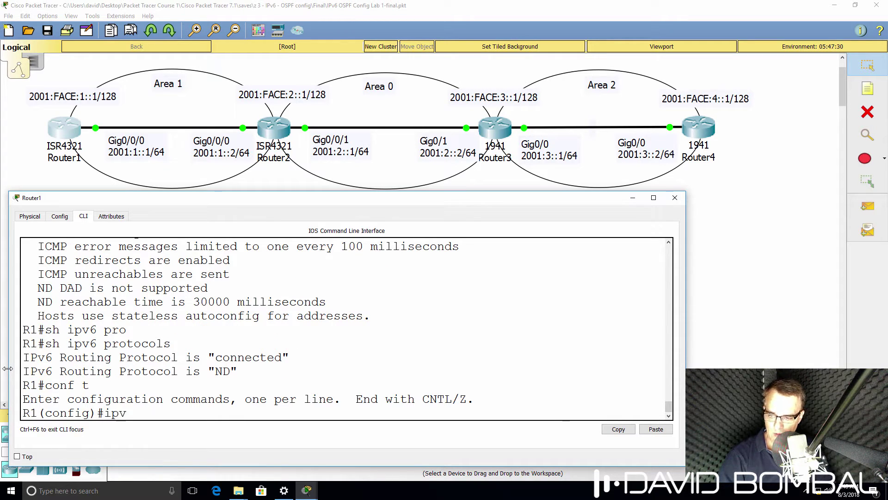
type("6 rout")
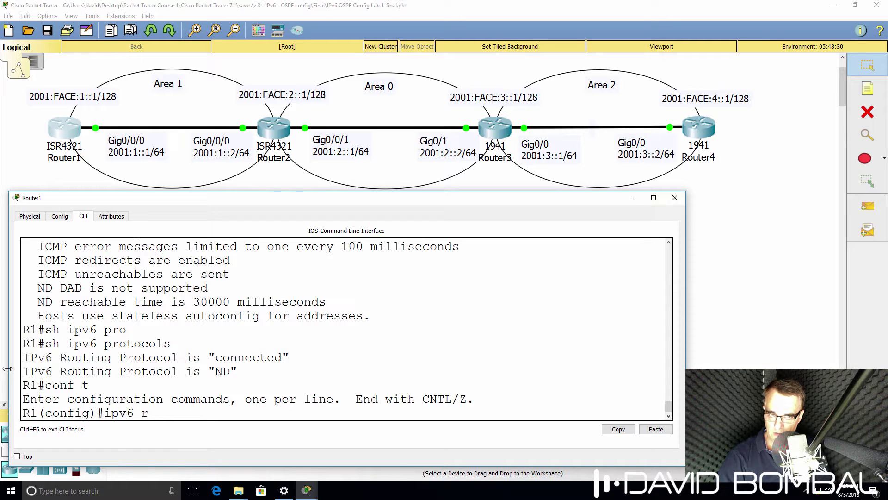
key("Tab")
type("er ?")
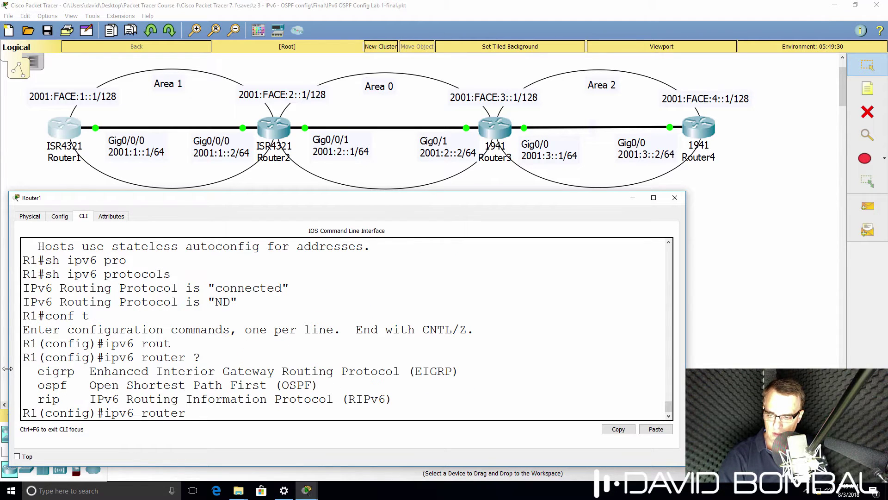
type("ospf ?1")
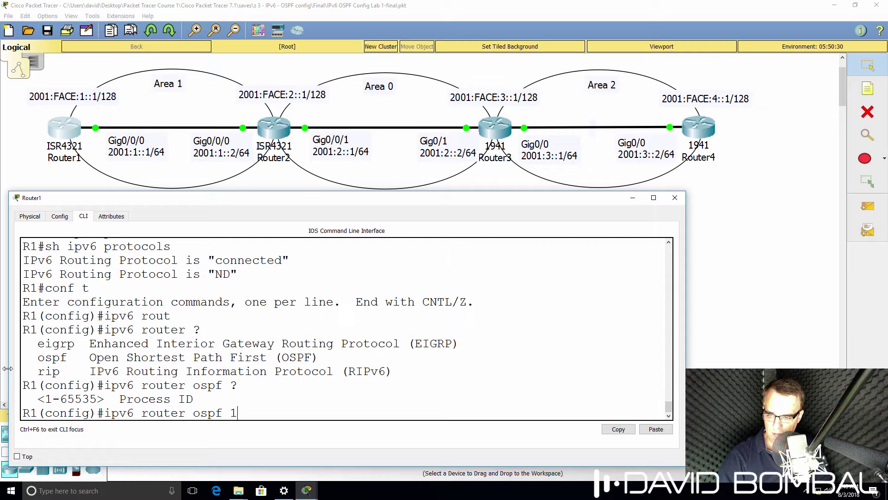
key("Return")
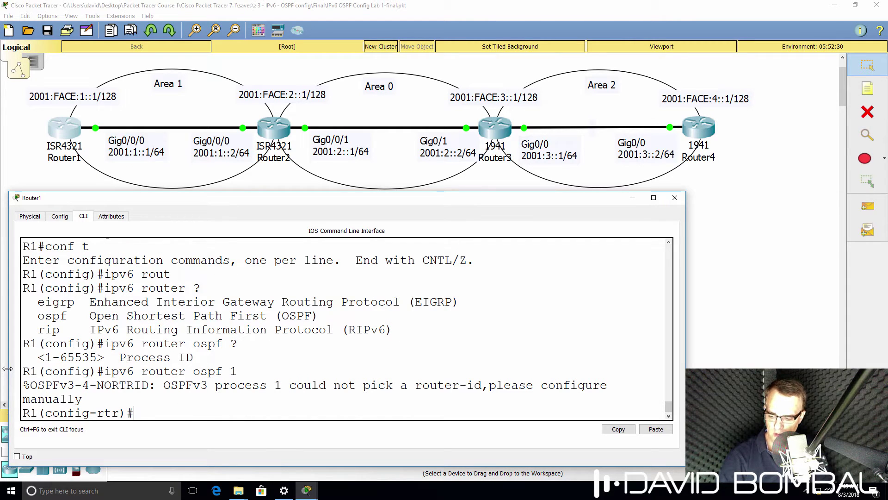
Highlight the OSPFv3 router-ID message logged below the ipv6 router ospf 1 command
left_click_drag(84, 397, 22, 379)
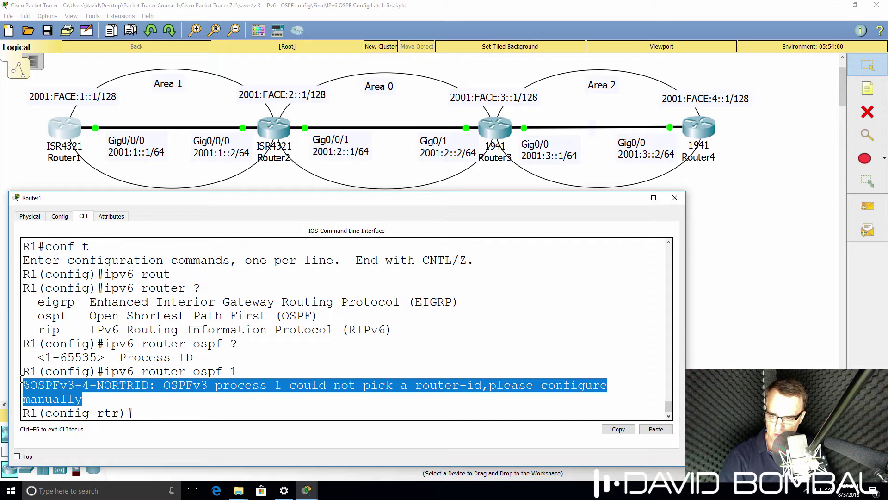
left_click(176, 384)
left_click_drag(163, 385, 607, 385)
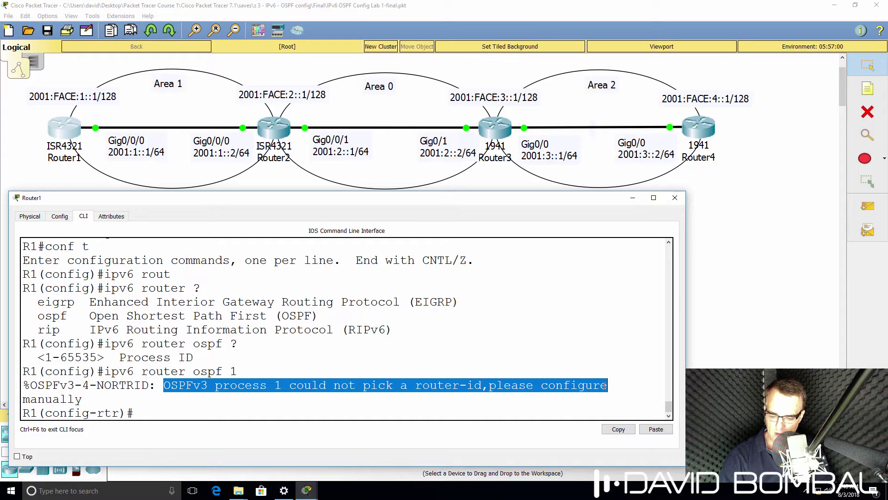
Run do sh ip int brief from router configuration mode to check the interfaces for IPv4 addresses
type("do sh ip tin")
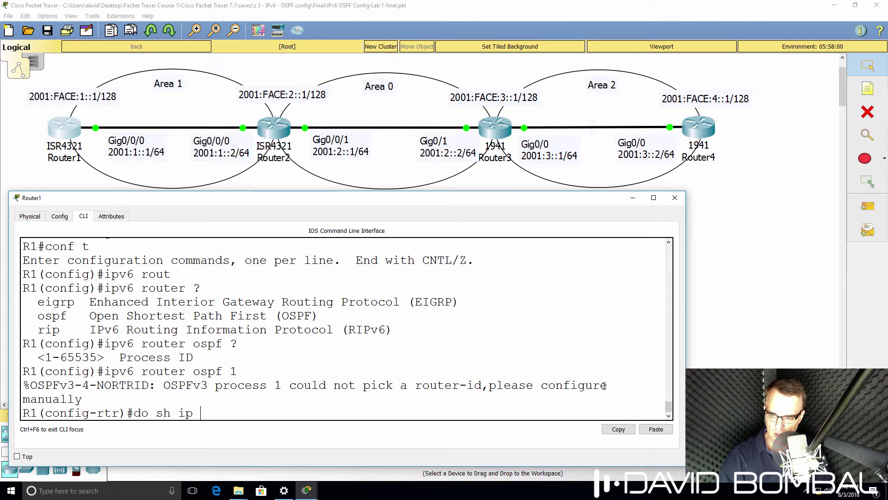
key("BackSpace")
key("BackSpace")
key("BackSpace")
type("int brief")
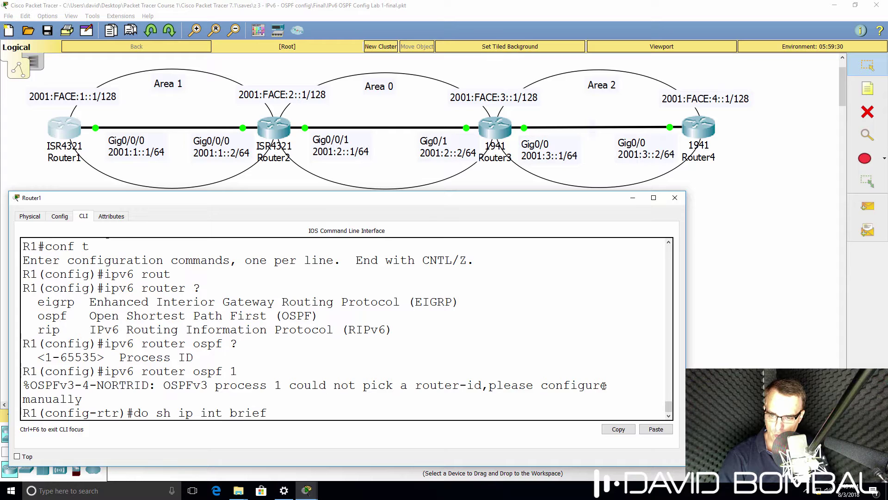
key("Return")
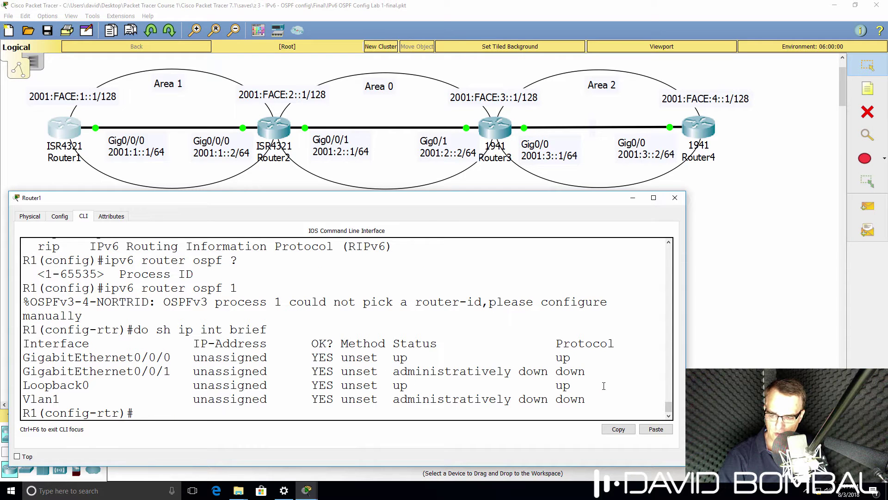
Set the OSPFv3 router ID to 1.1.1.1 with router-id and end the configuration session
type("router-")
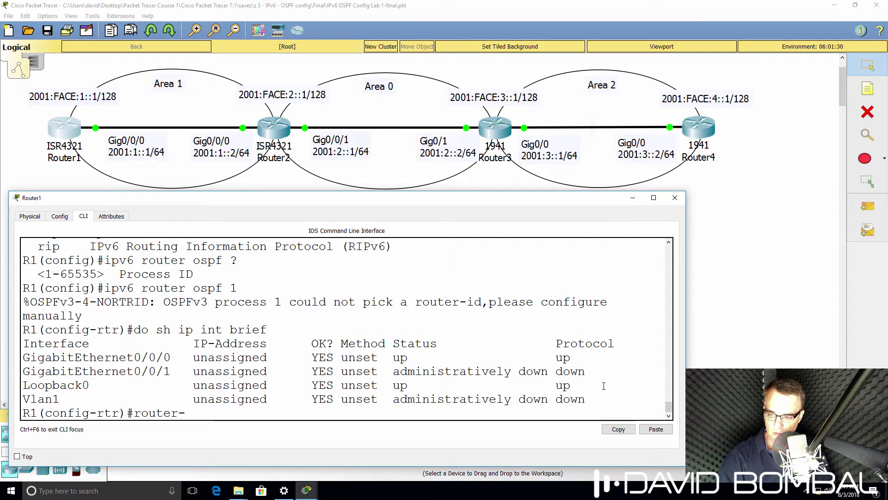
type("id ?")
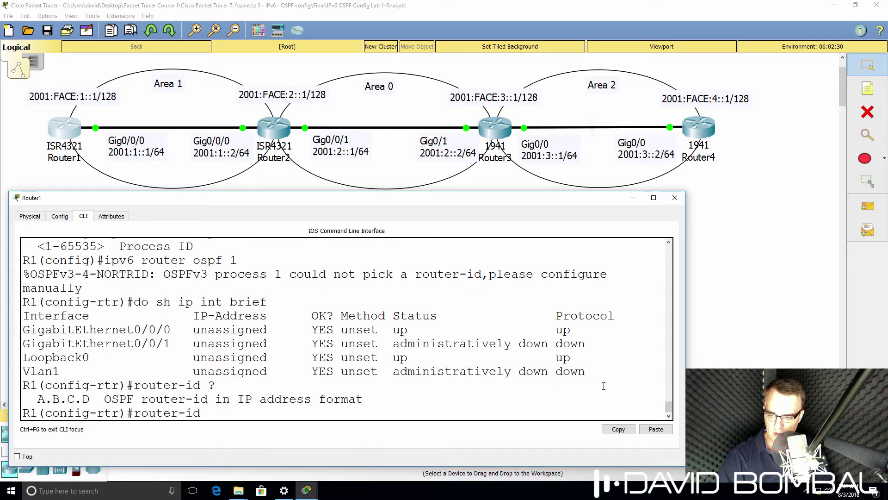
type("1.1.1.1")
key("Return")
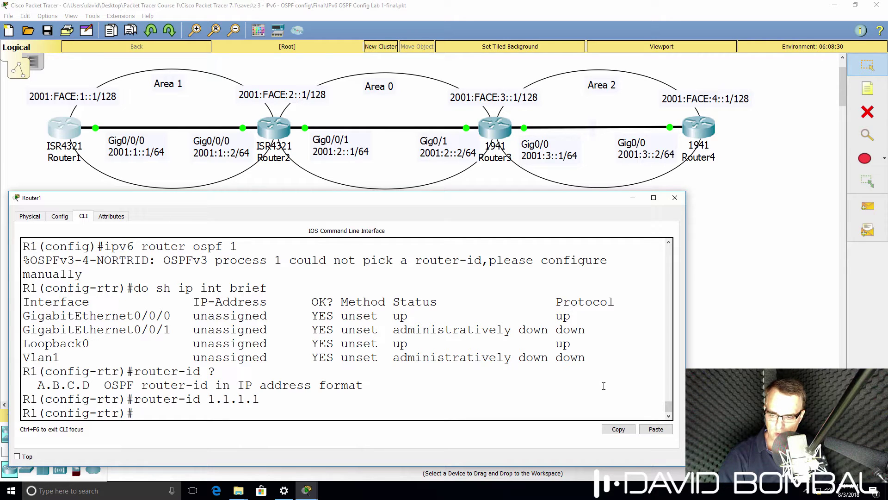
type("end")
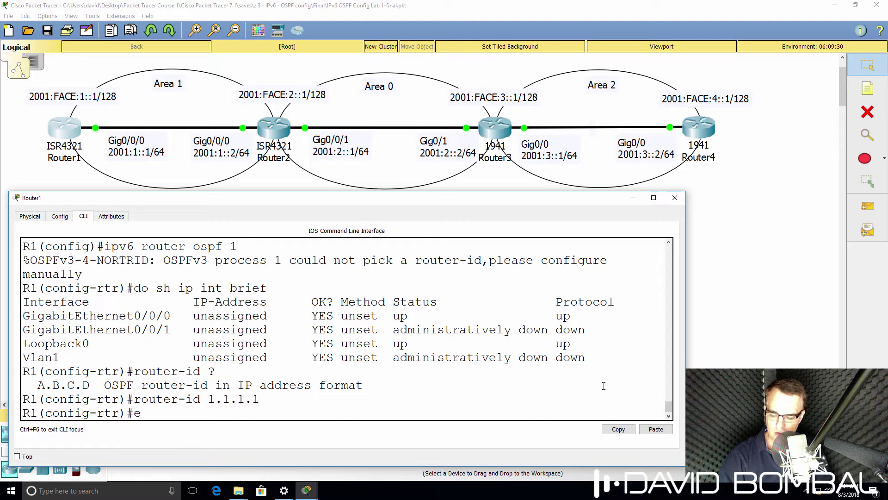
key("Return")
key("Return")
key("Return")
key("Return")
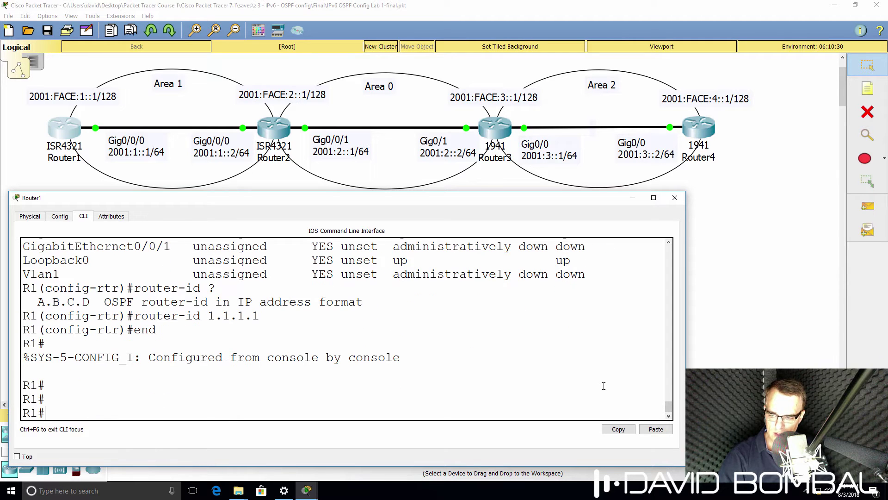
Run sh ip int brief and sh ipv6 int brief to compare Router1's IPv4 and IPv6 interface addressing
type("sh ip i")
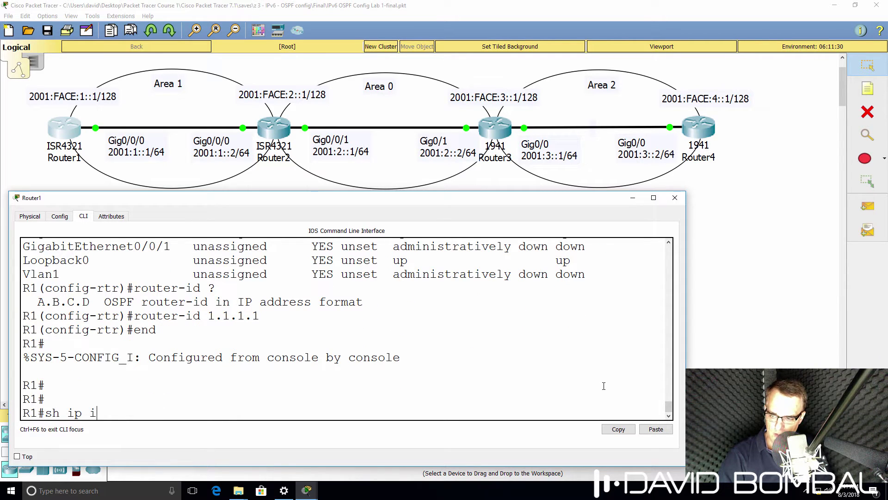
type("nt brief")
key("Return")
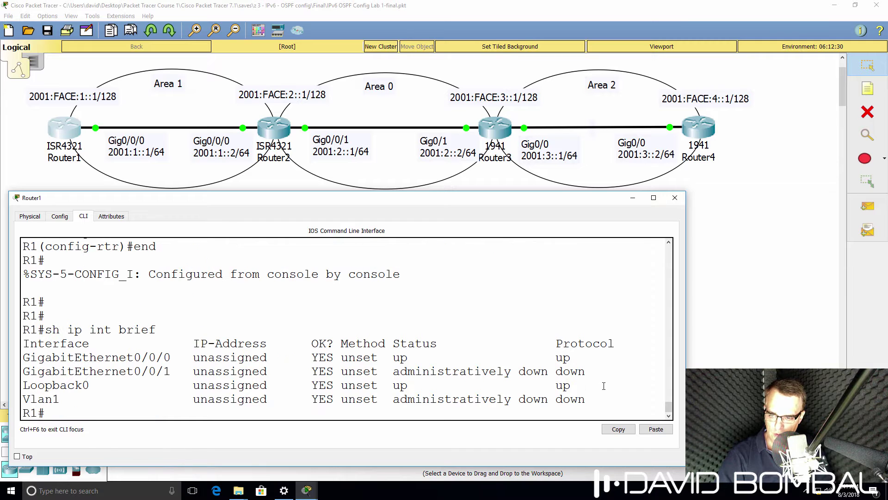
type("sh ipv")
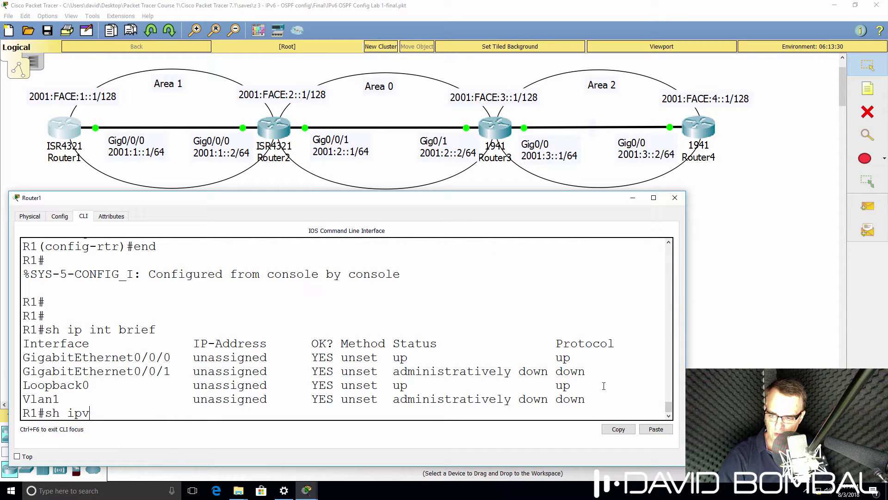
type("6 int b")
key("BackSpace")
key("BackSpace")
type("t brief")
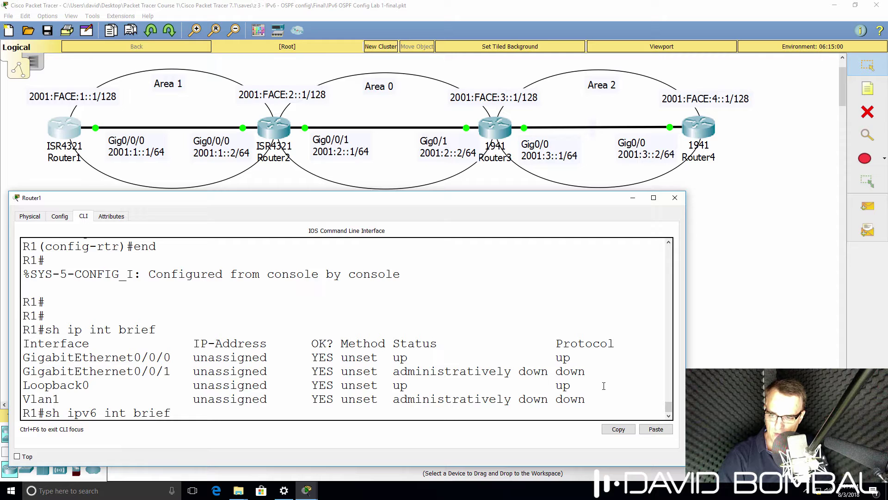
key("Return")
Run sh ip prot on Router1 to check for IPv4 routing protocols
type("sh ")
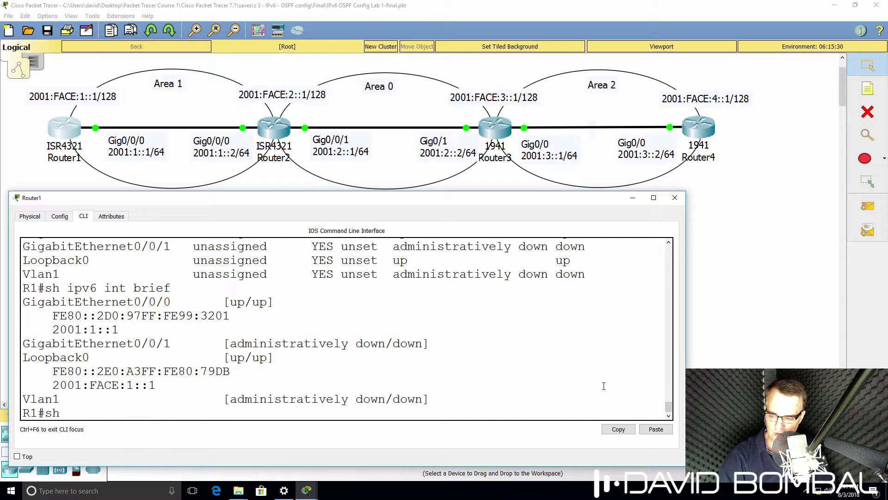
type("ip rp")
key("BackSpace")
key("BackSpace")
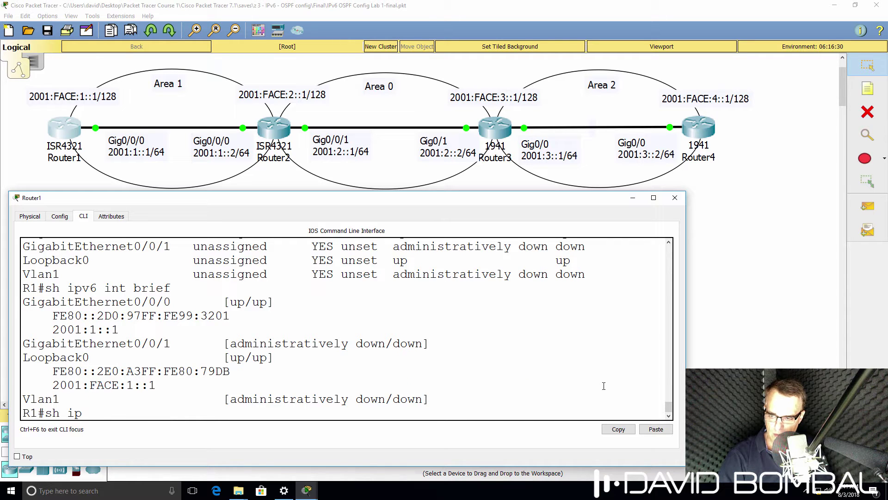
type("prot")
key("Return")
Run show ipv6 protocols and highlight the OSPF process 1 line in its output
type("s")
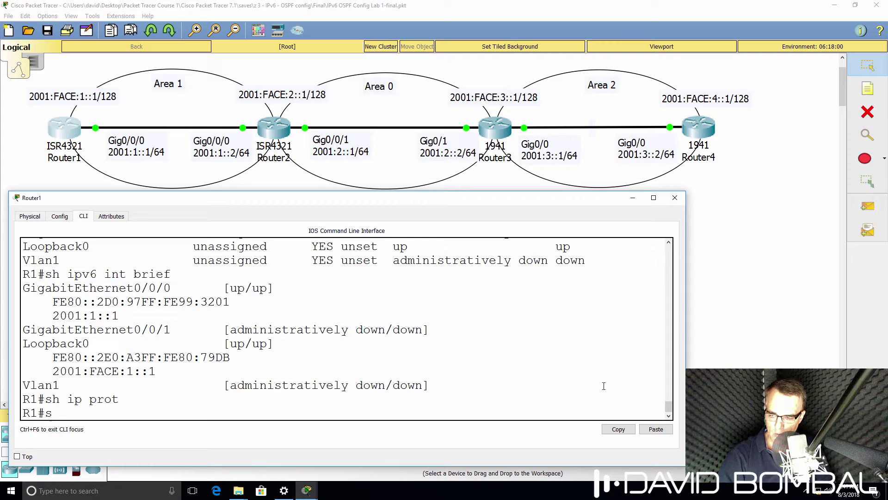
type("how ipv")
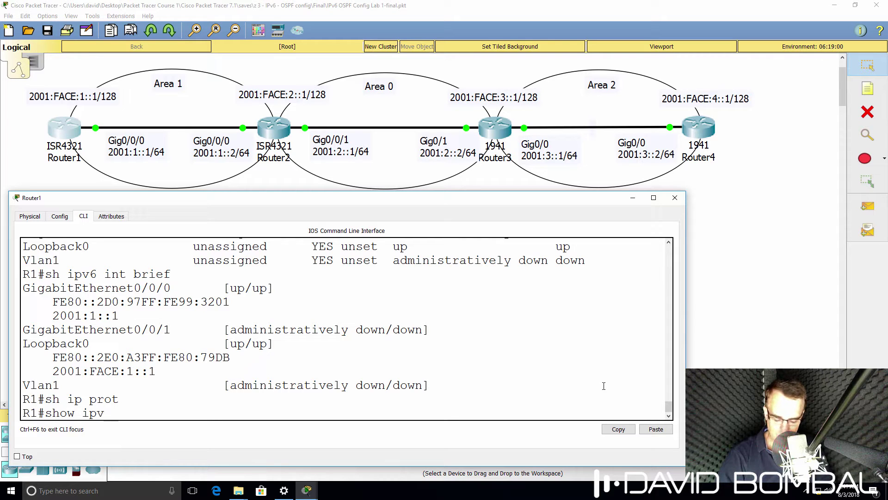
type("6 rou")
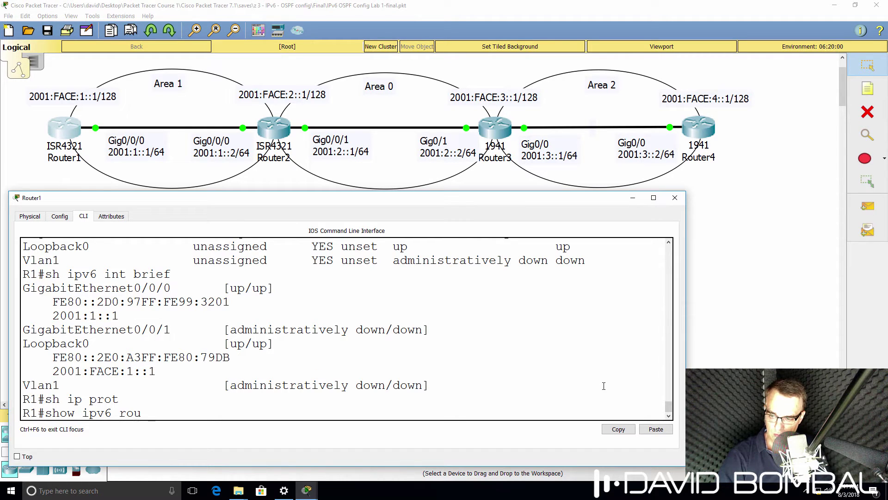
key("BackSpace")
key("BackSpace")
key("BackSpace")
type("prot")
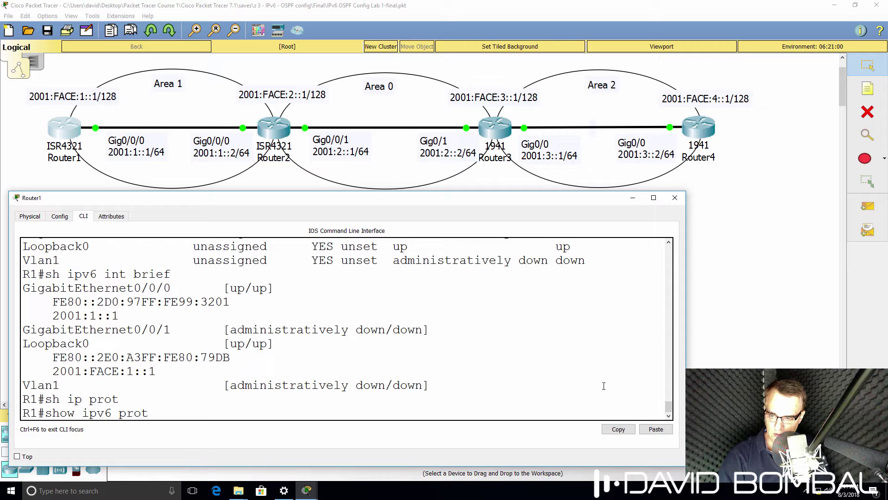
key("Tab")
key("Return")
left_click_drag(283, 345, 2, 361)
left_click(258, 357)
left_click(262, 350)
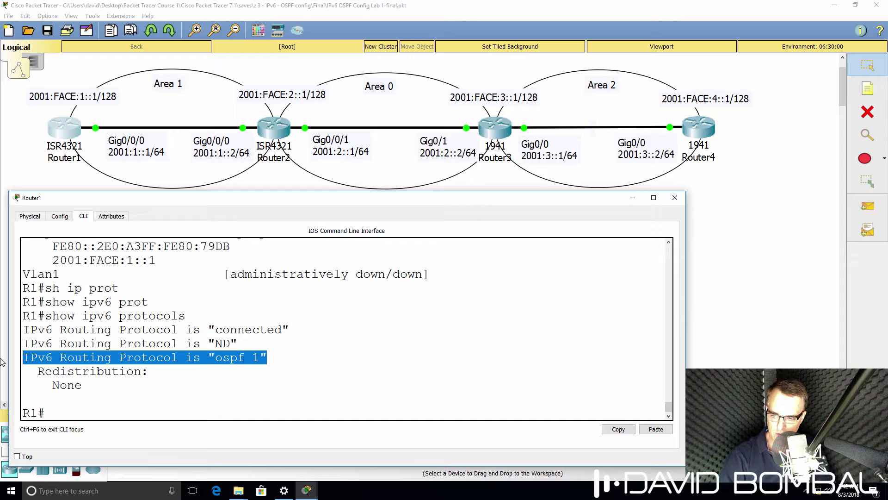
Run sh run on Router1 and highlight the ipv6 unicast-routing line and the Loopback0 and GigabitEthernet0/0/0 sections
type("sh run")
key("Return")
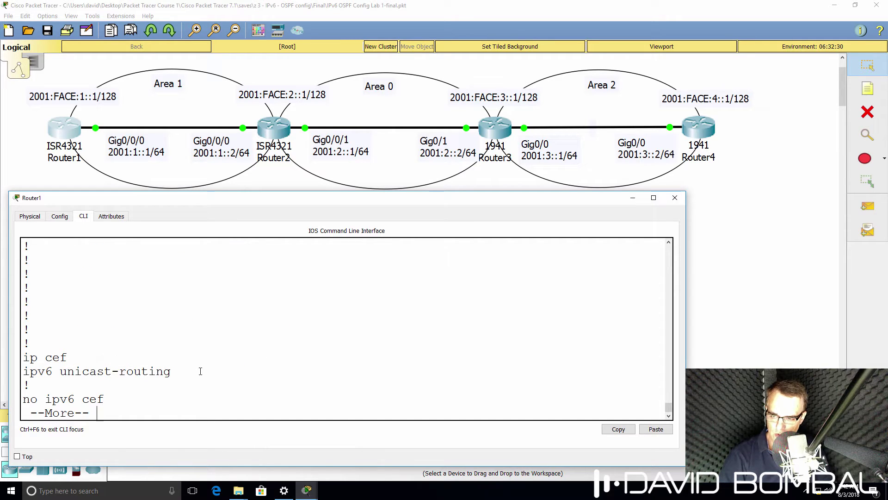
left_click_drag(200, 371, 2, 372)
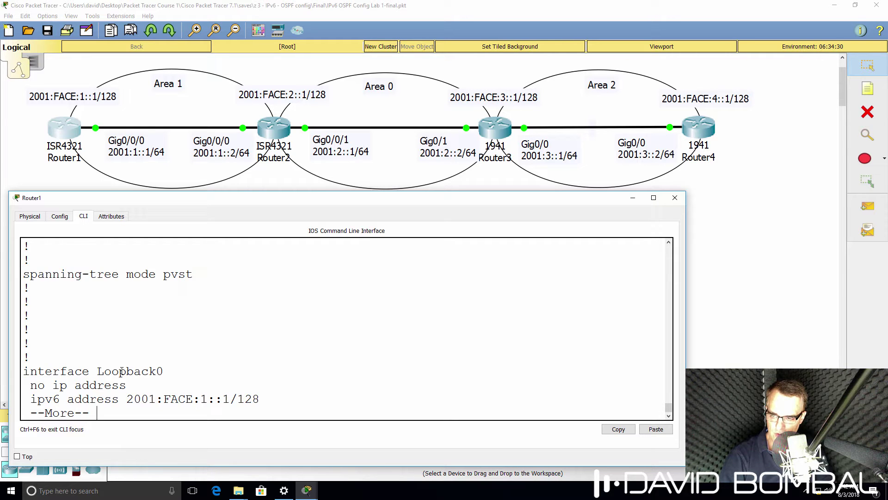
key("space")
scroll(140, 354, "up", 5)
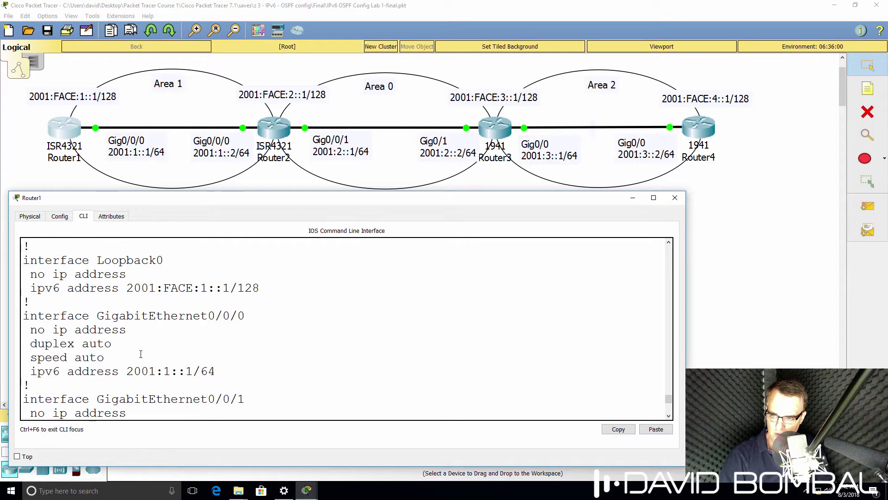
left_click_drag(25, 244, 221, 391)
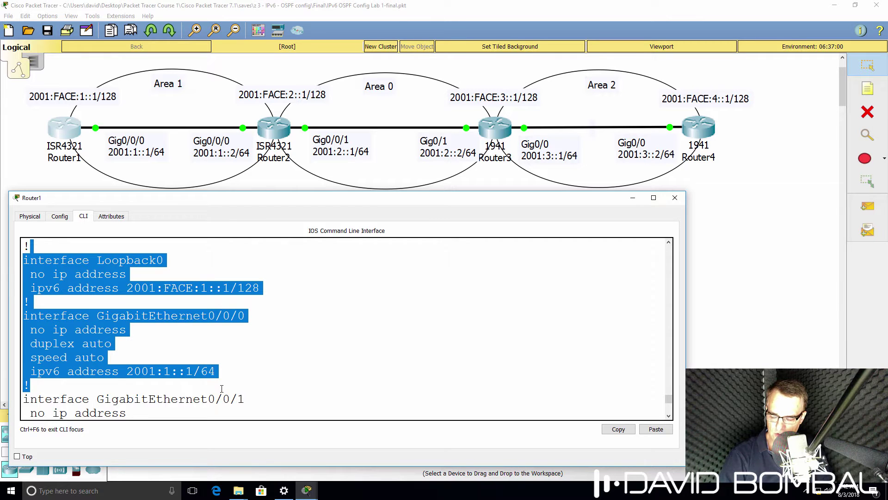
Highlight the ipv6 router ospf 1 and router-id lines further down in the running configuration
scroll(222, 384, "down", 5)
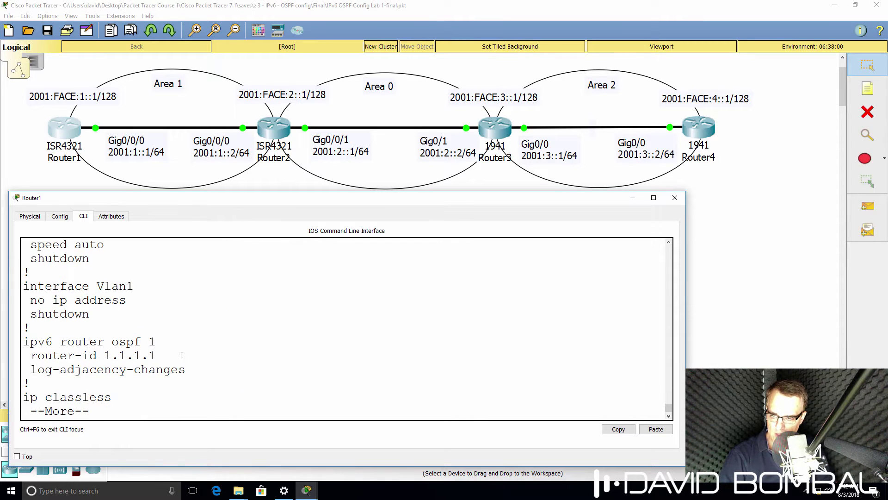
left_click_drag(159, 343, 1, 339)
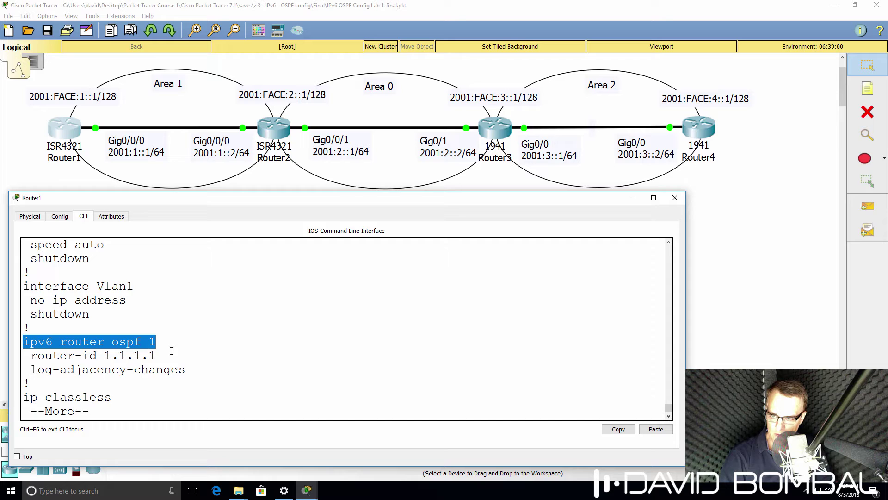
left_click_drag(159, 355, 20, 355)
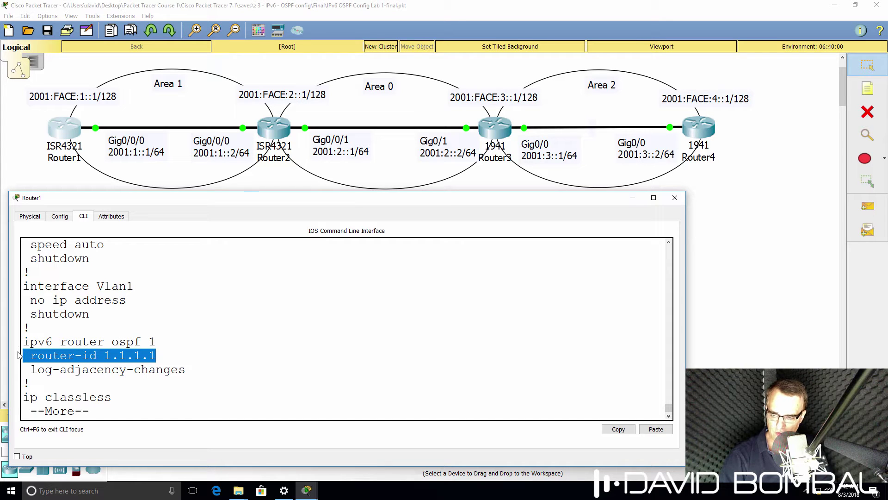
Quit the configuration listing, enter interface configuration for g0/0/0 and list the available ipv6 subcommands with context help
type("qconf t")
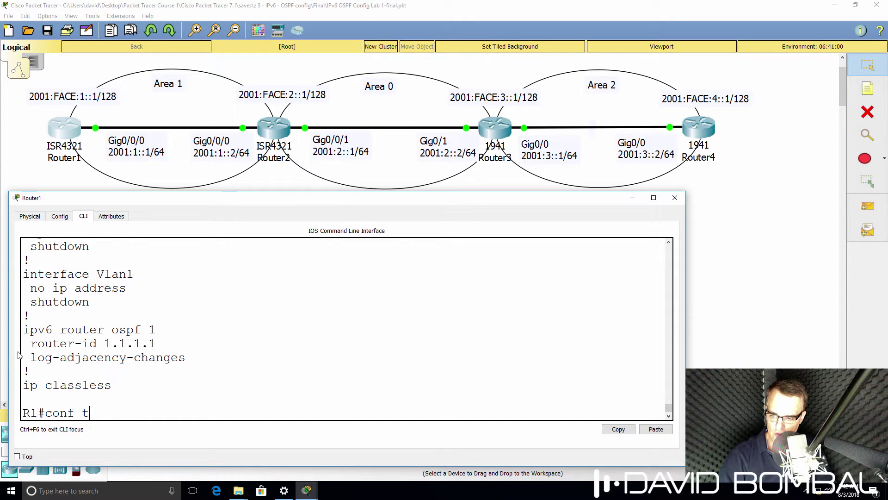
key("Return")
type("int g0/0/0")
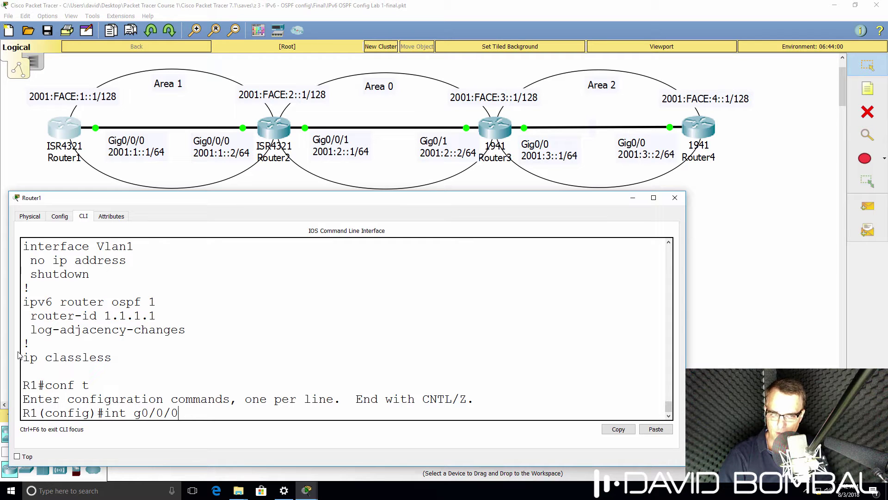
key("Return")
type("ip")
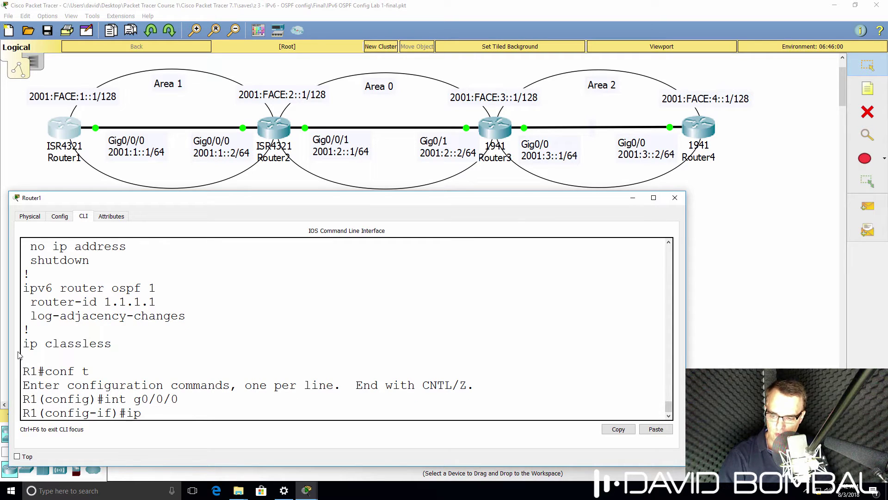
type("v6")
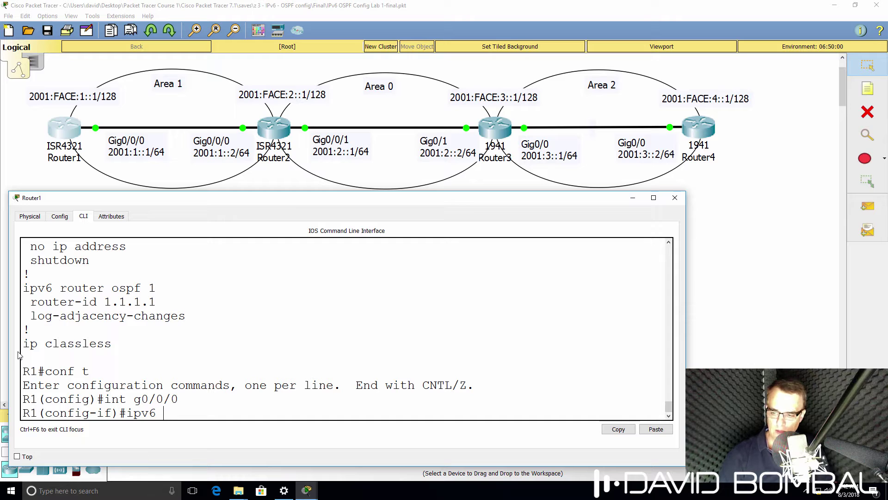
type(" ospf")
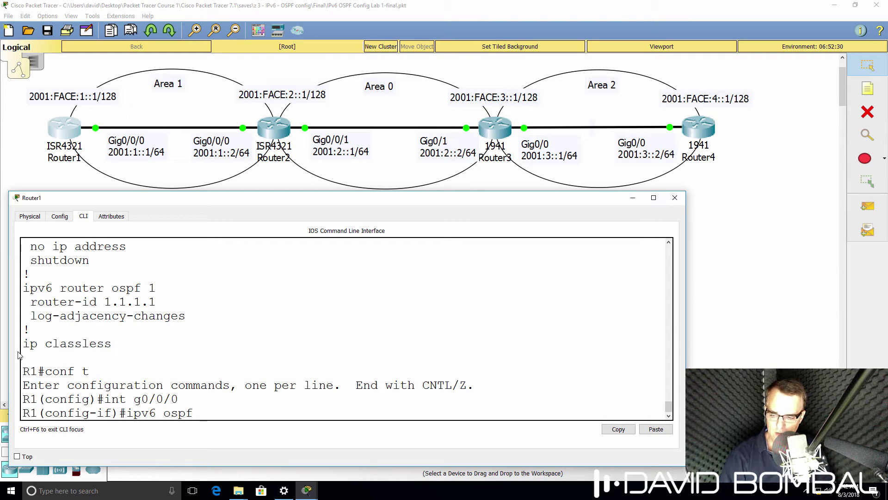
key("BackSpace")
key("BackSpace")
key("BackSpace")
key("BackSpace")
key("BackSpace")
type("?")
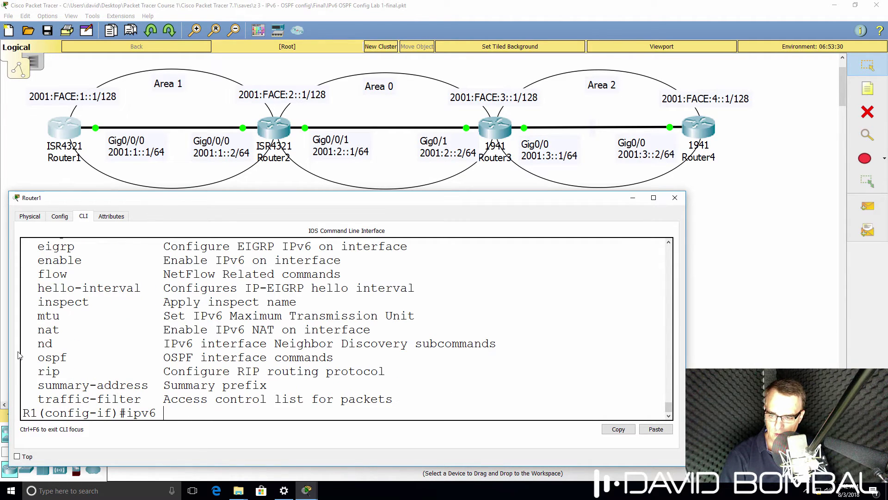
Enable OSPFv3 on g0/0/0 with ipv6 ospf 1 area 1, checking the context help for the process and area arguments
type("ospf ?1")
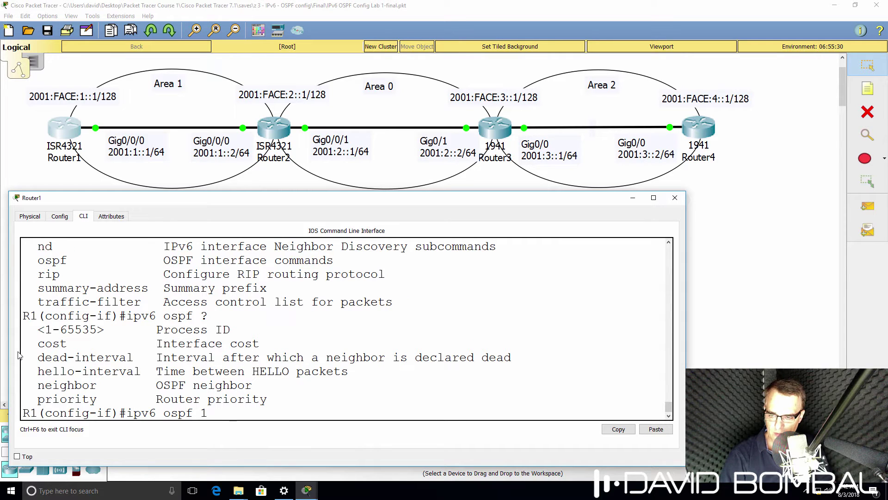
type(" ?area ?")
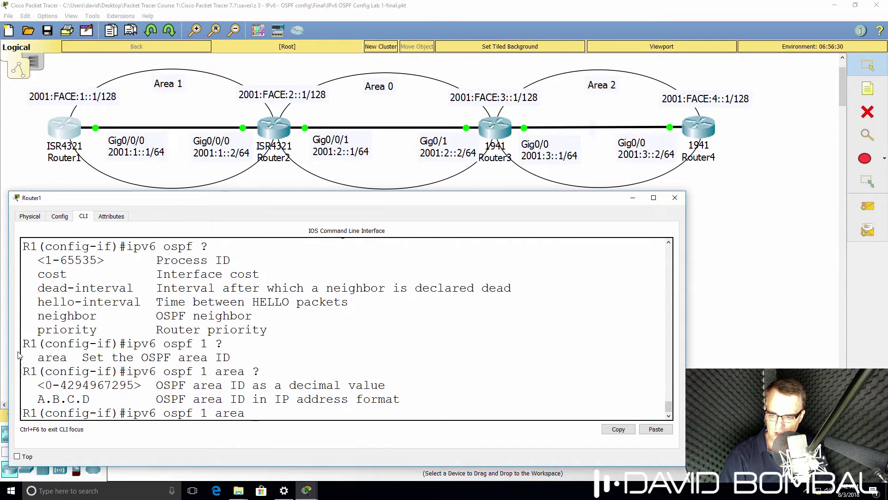
type("1")
key("Return")
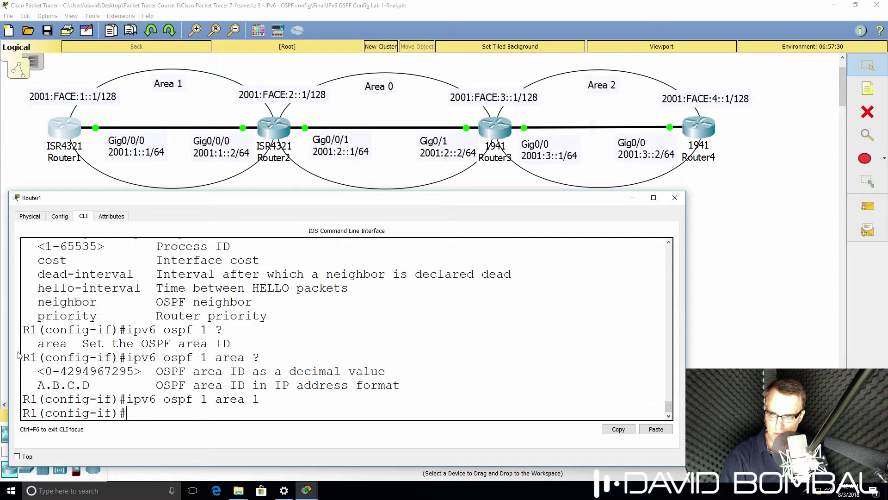
Enable OSPFv3 on interface loop 0 with ipv6 ospf 1 area 1 and end the configuration session
type("int loop 0")
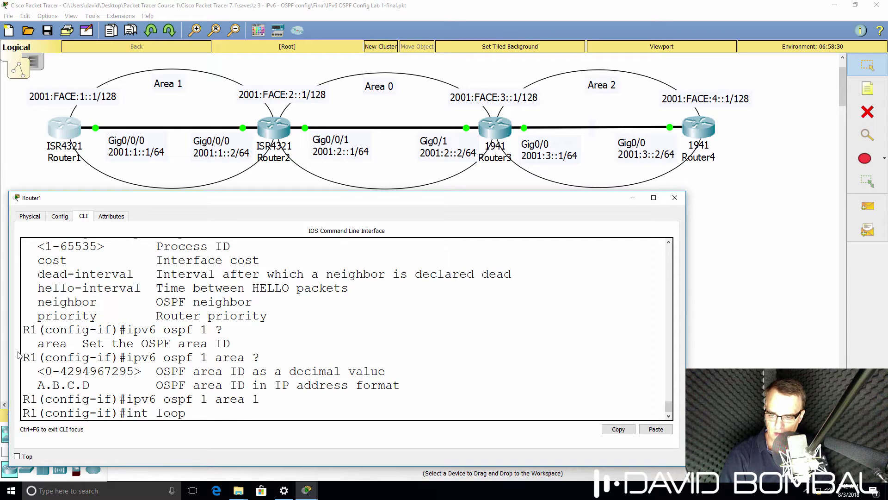
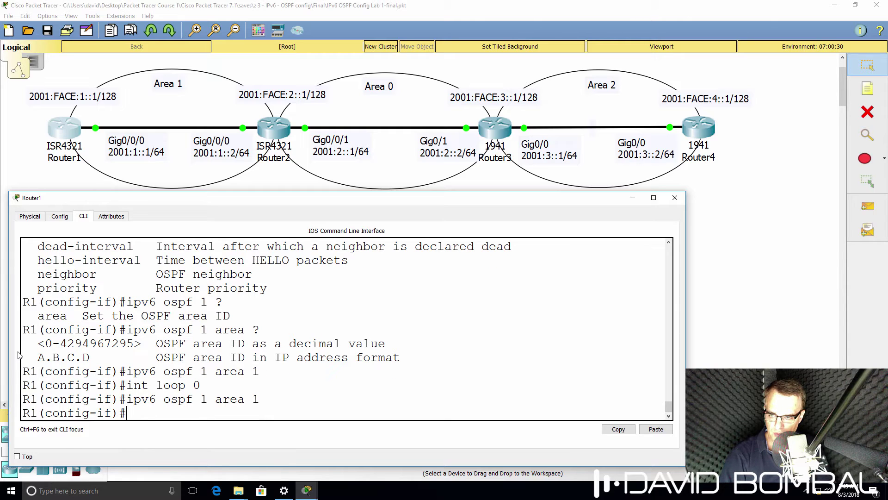
type("end")
key("Return")
key("Return")
key("Return")
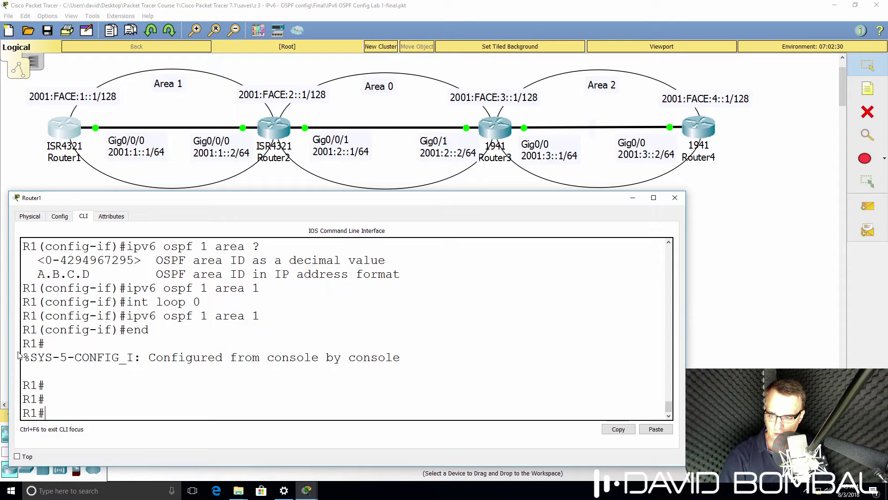
Check the context help for show ipv6 ospf int and run the command without further arguments
type("show ipv")
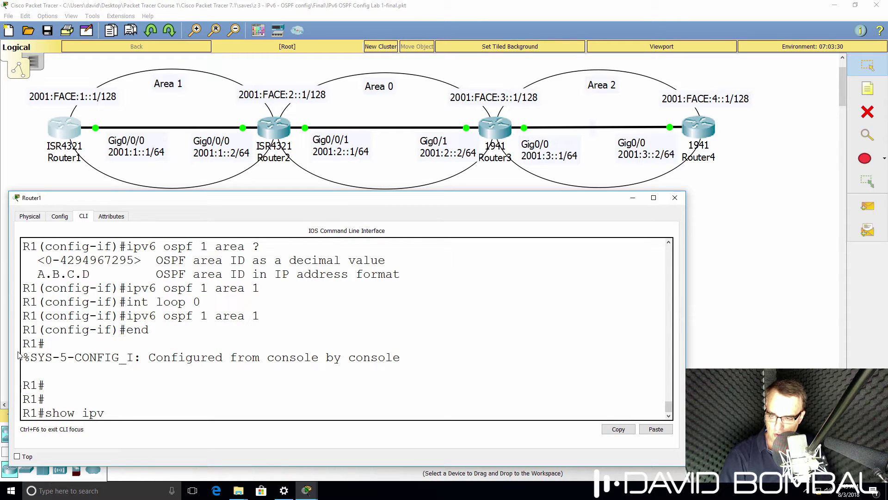
type("6 ospf int ?brie")
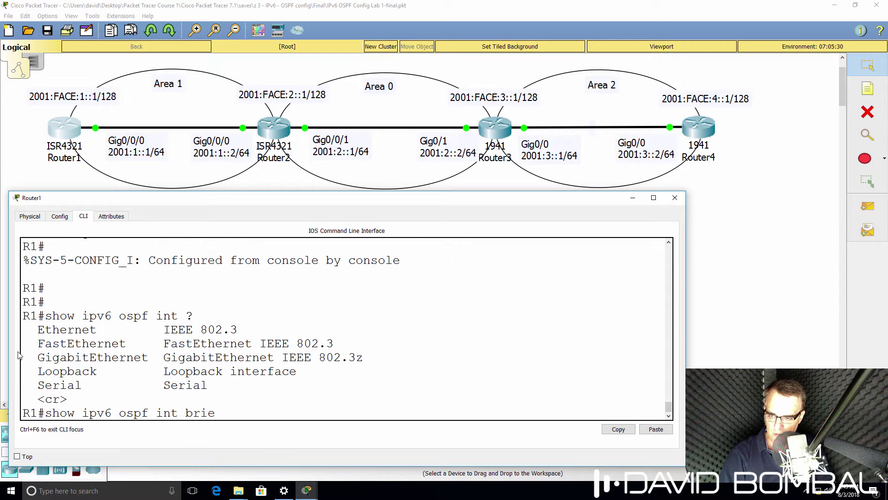
key("BackSpace")
key("BackSpace")
key("BackSpace")
key("BackSpace")
key("BackSpace")
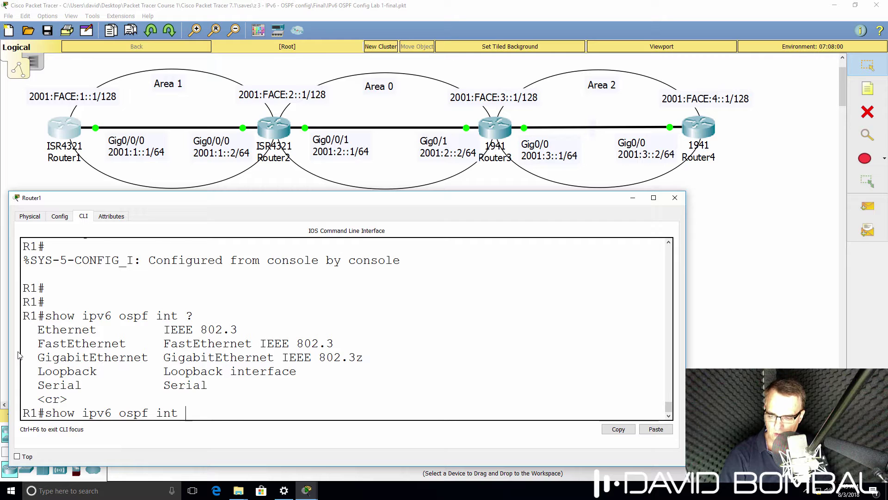
key("Return")
Examine the GigabitEthernet0/0/0 entry in the OSPFv3 interface output, highlighting its router ID, process ID, area and network type
scroll(201, 305, "up", 4)
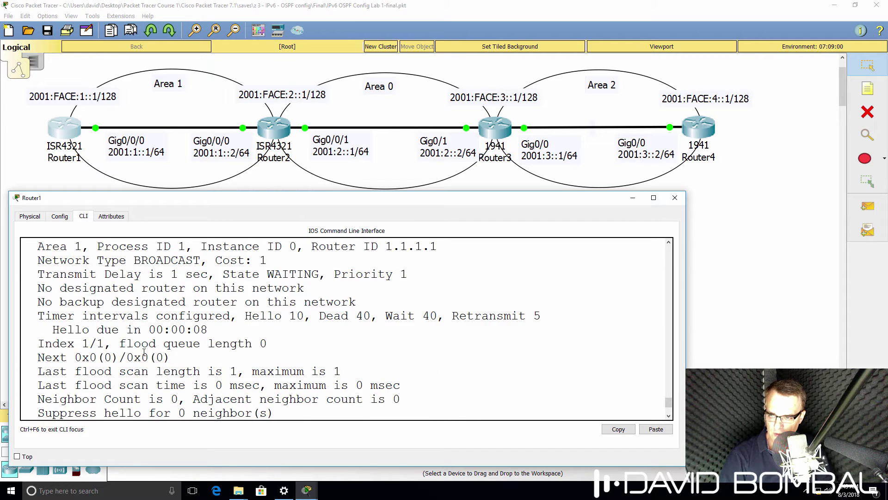
left_click_drag(211, 282, 22, 288)
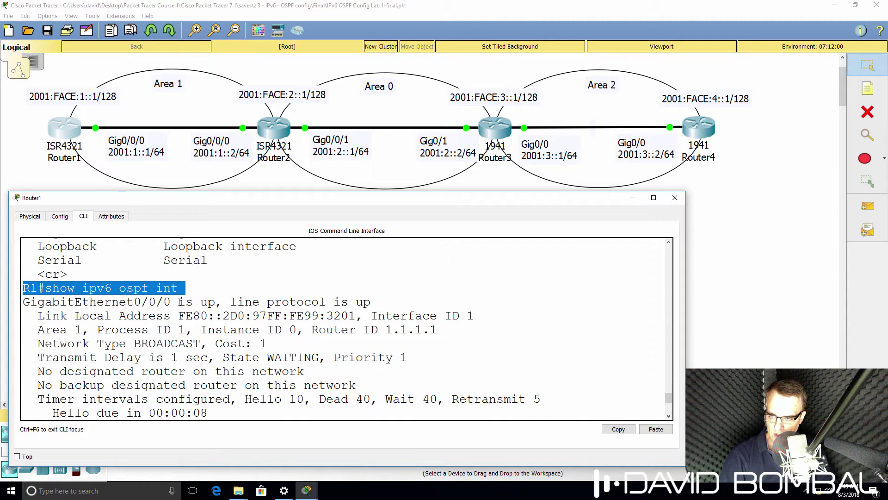
left_click_drag(178, 301, 23, 302)
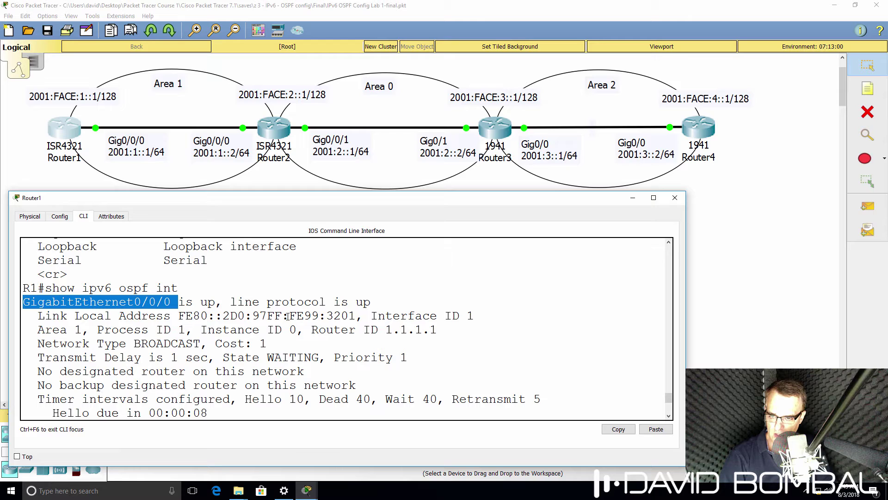
left_click_drag(445, 330, 313, 329)
left_click_drag(188, 325, 97, 329)
left_click(38, 329)
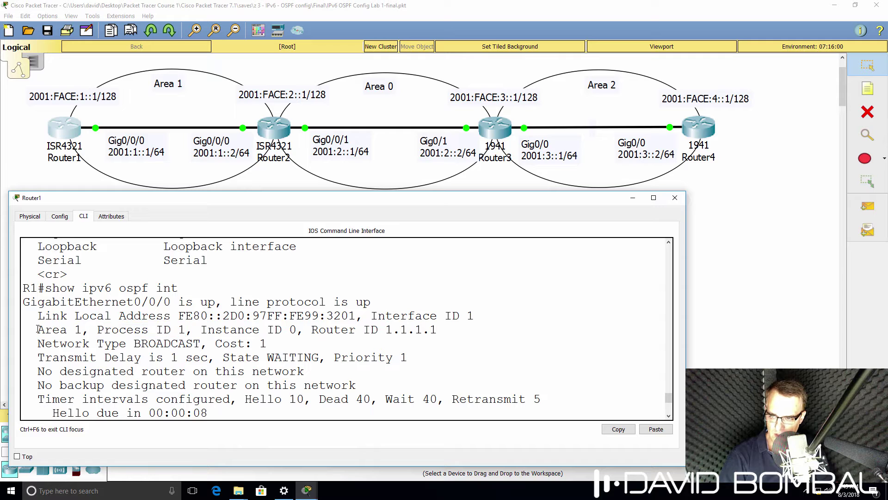
left_click_drag(37, 329, 96, 330)
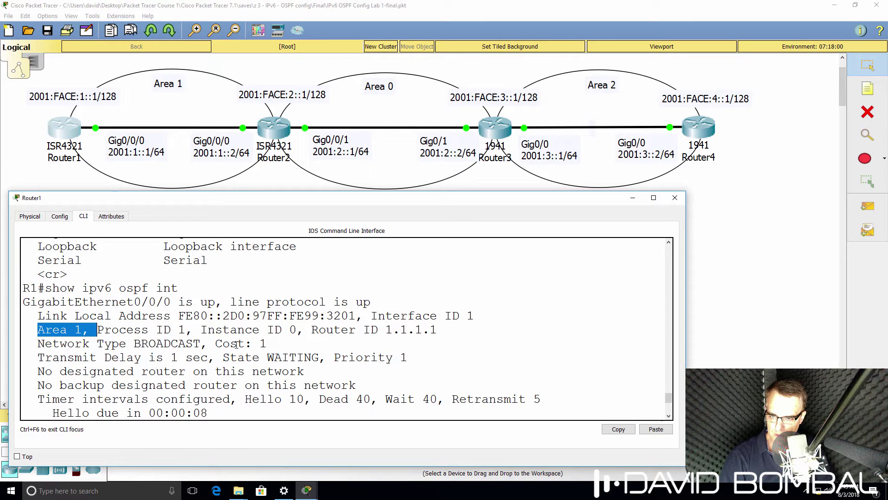
left_click_drag(200, 344, 23, 343)
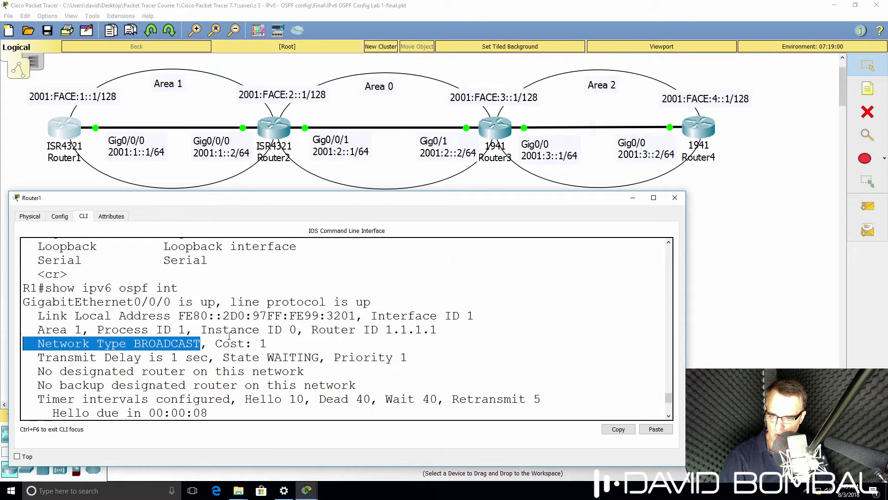
Examine the Loopback0 entry in the OSPFv3 interface output, highlighting its area, process ID and router ID, and return to the prompt
scroll(235, 338, "down", 3)
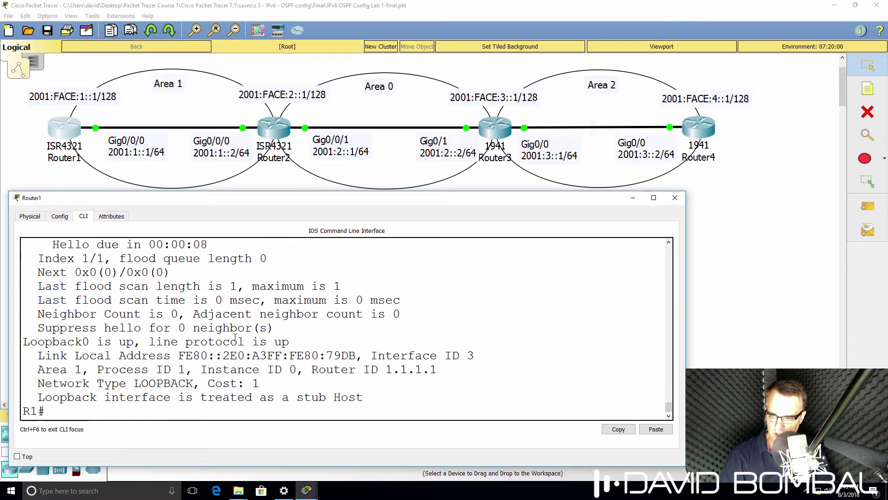
left_click_drag(29, 341, 605, 372)
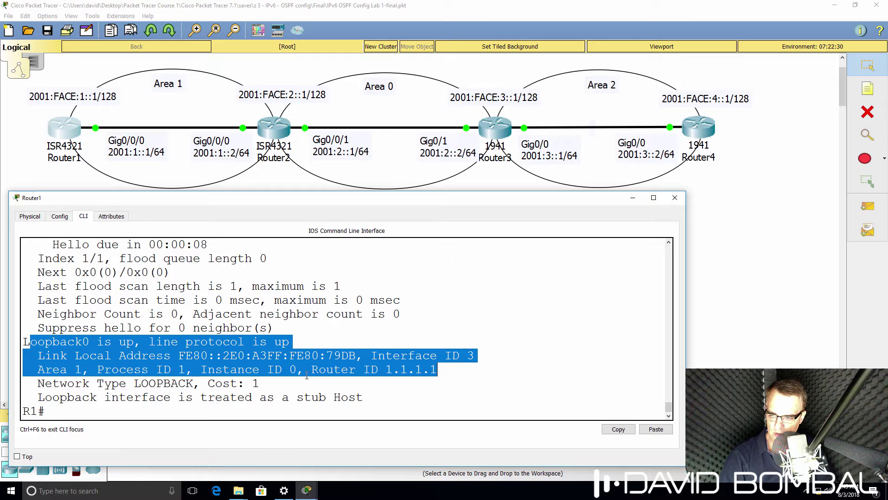
left_click(36, 369)
left_click_drag(37, 369, 200, 369)
left_click_drag(317, 369, 442, 368)
key("Return")
key("Return")
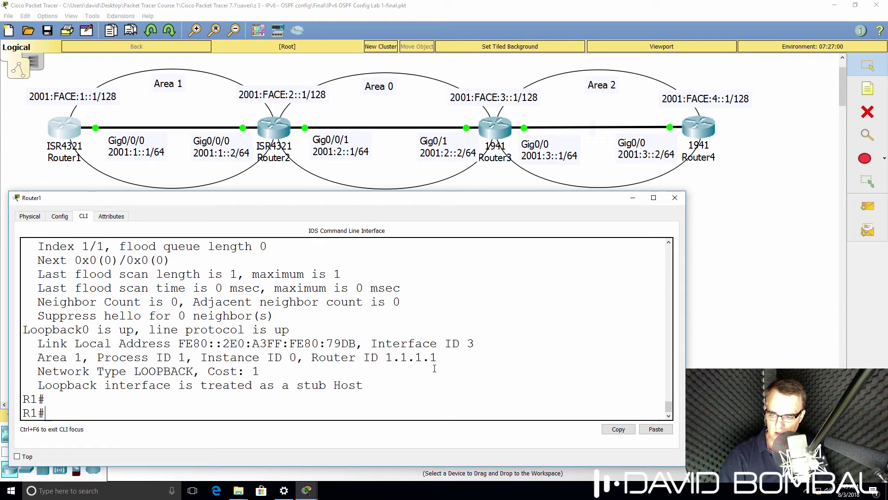
Run sh ipv6 protocols on Router1 and highlight the interfaces listed under OSPF process 1
type("s")
key("BackSpace")
type("sh i")
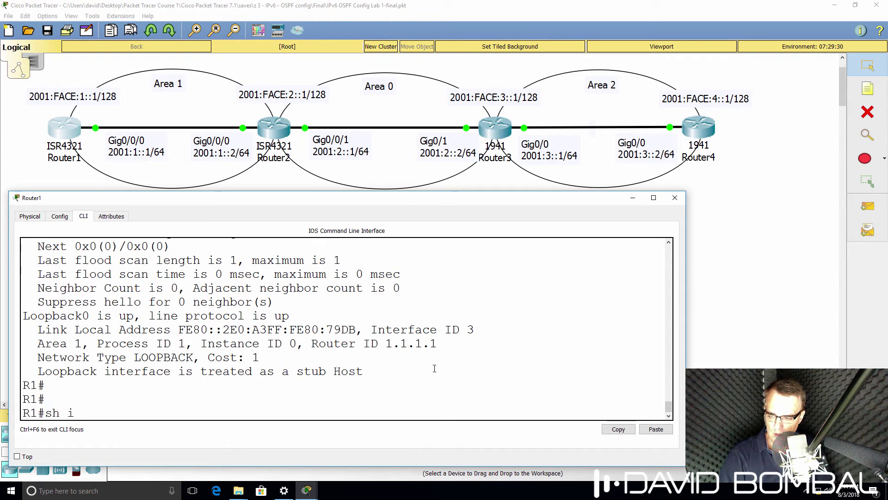
type("pv6")
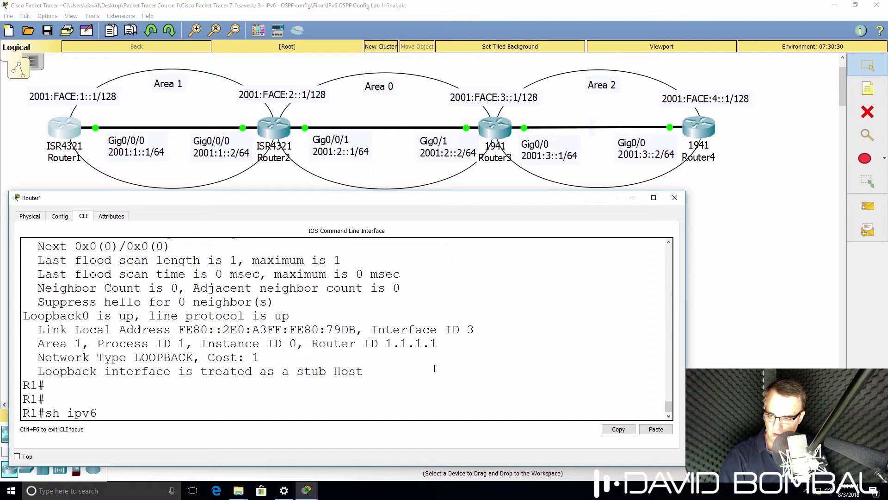
type(" pro")
key("Tab")
key("Return")
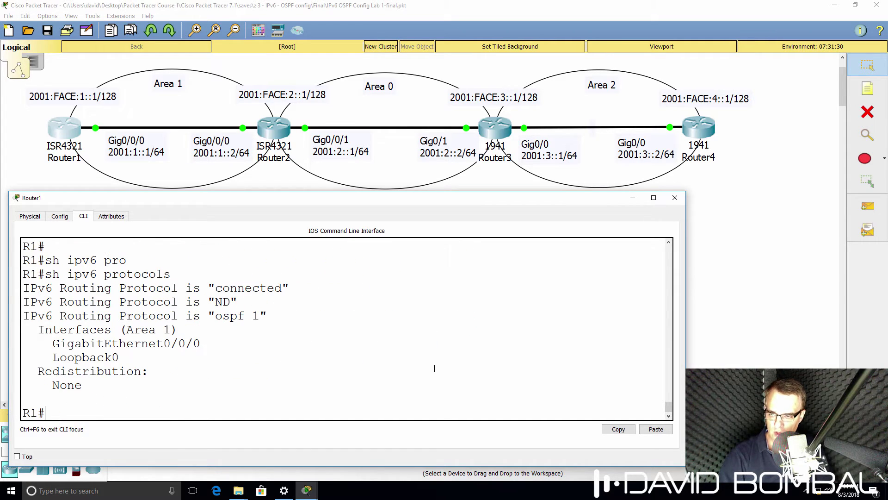
left_click_drag(39, 329, 152, 359)
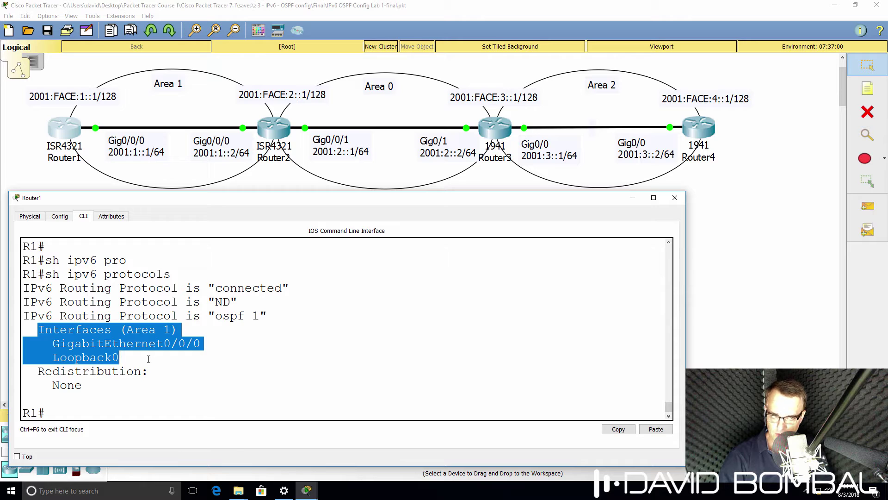
Run show ipv6 ospf database on Router1 and highlight the command line above its output
key("Return")
type("show ipv")
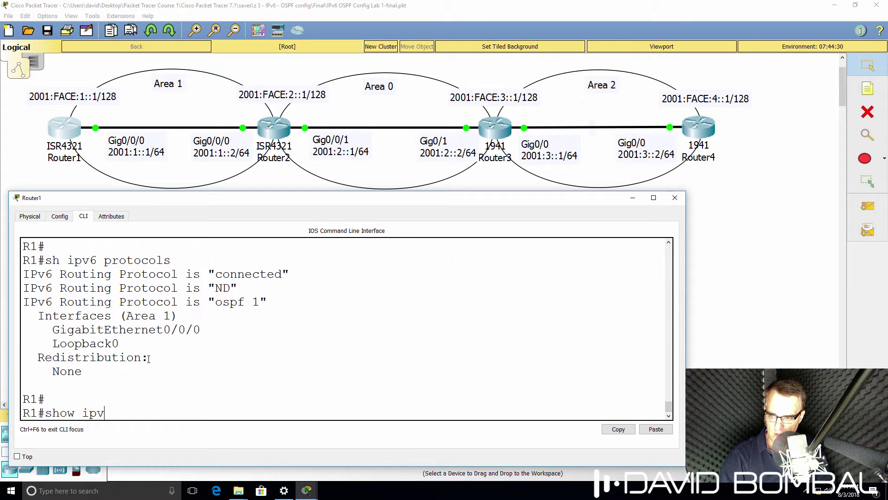
type("6 ospf d")
key("Tab")
key("Return")
scroll(149, 359, "up", 3)
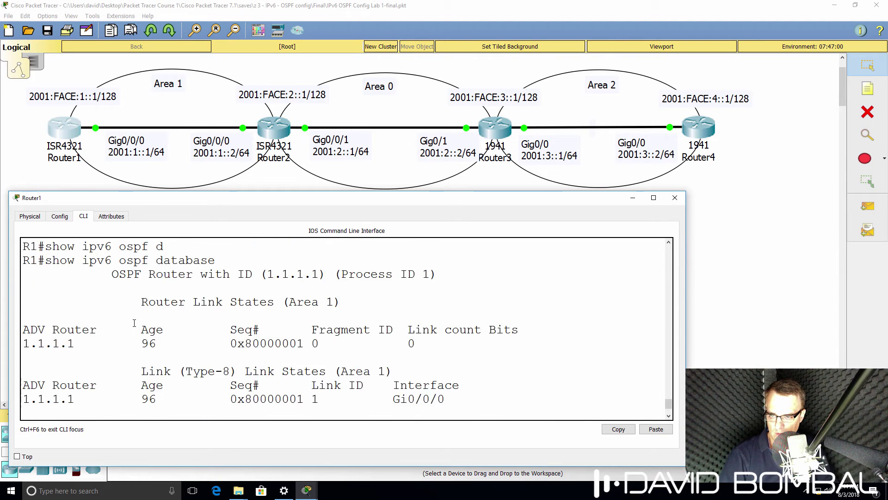
left_click_drag(222, 287, 5, 287)
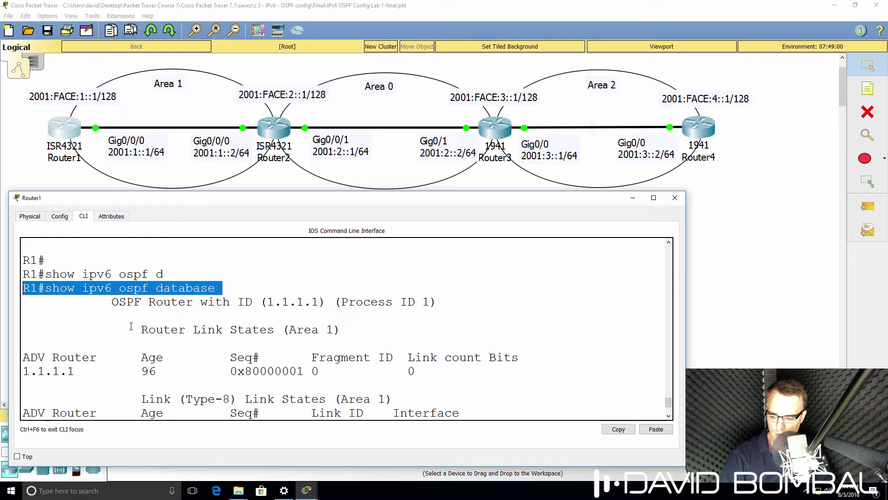
Examine the OSPFv3 database output, highlighting the Router Link States heading, advertising router, Type-8 link states and intra-area prefix link states
scroll(160, 312, "down", 1)
left_click_drag(134, 302, 366, 301)
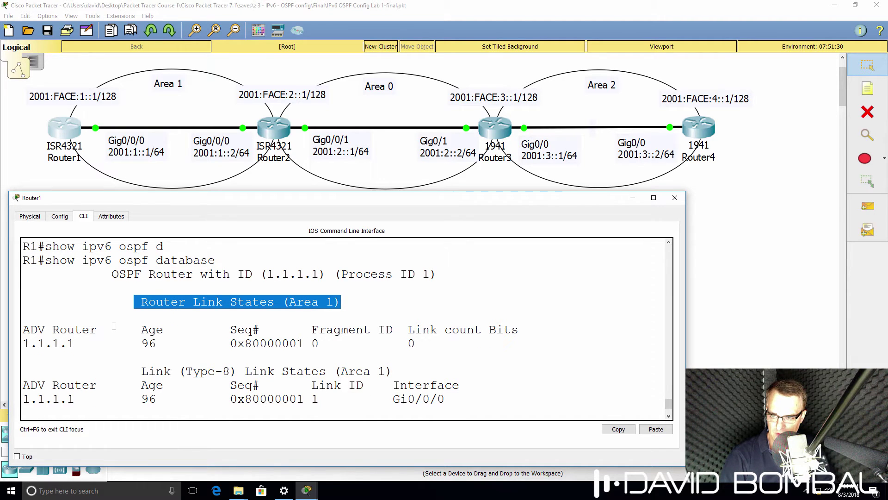
left_click_drag(97, 343, 2, 327)
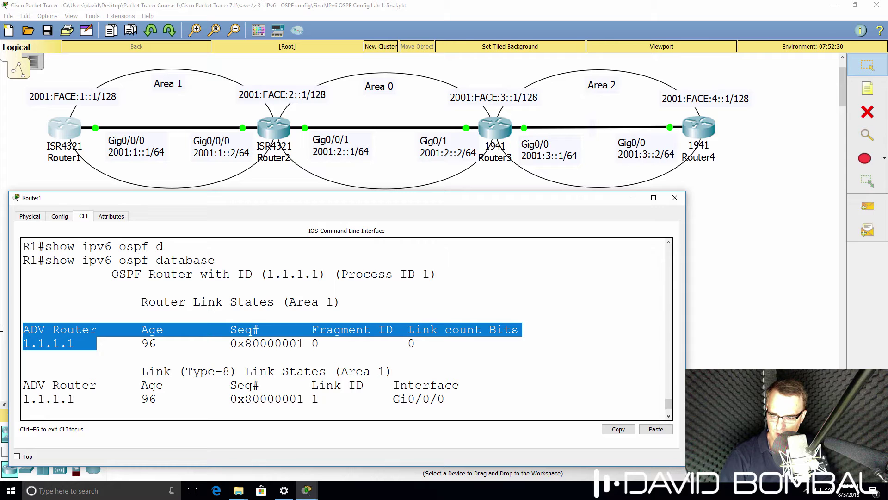
scroll(134, 315, "down", 2)
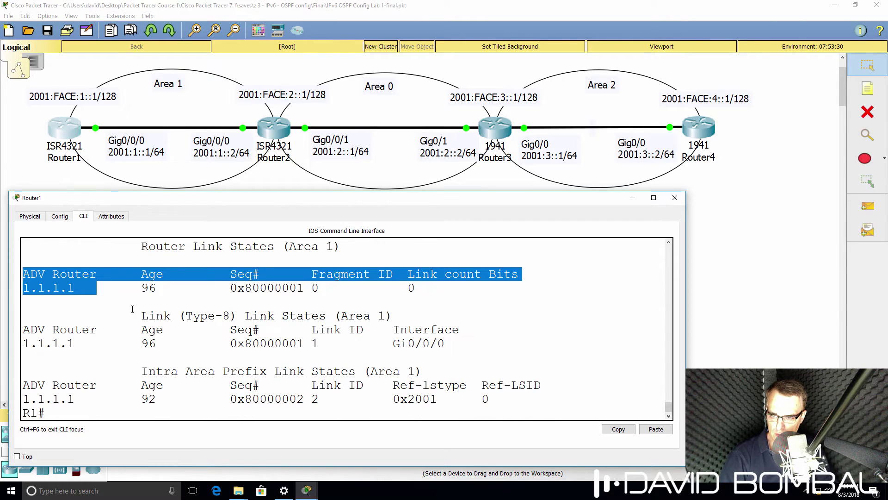
left_click(106, 295)
scroll(106, 294, "up", 1)
scroll(106, 294, "down", 1)
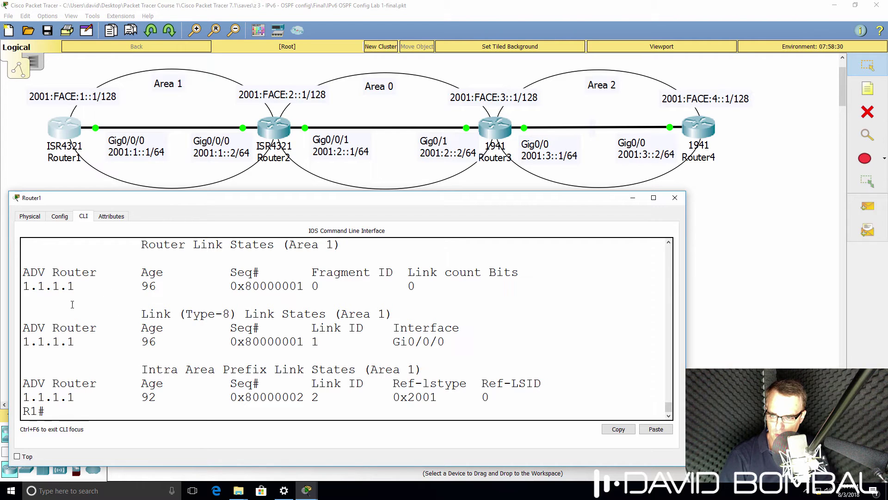
left_click_drag(99, 299, 610, 414)
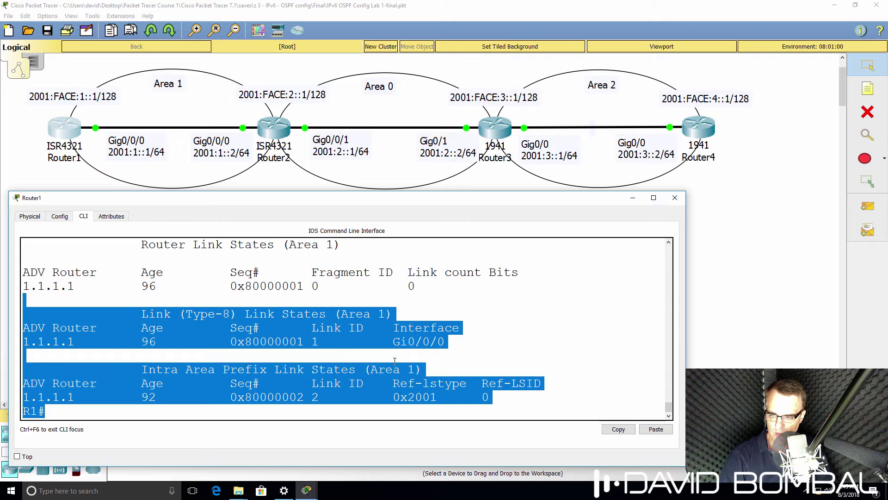
left_click(346, 344)
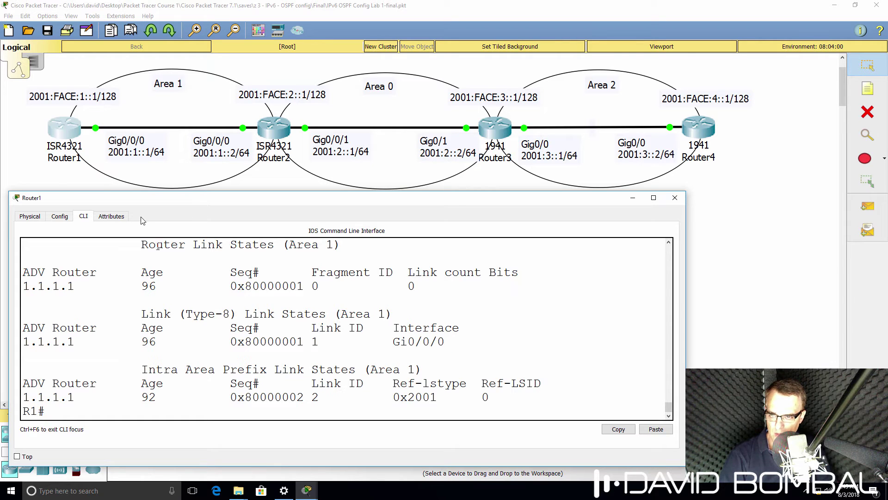
Shift the Router1 window slightly, run show ipv6 protocols again and highlight the ospf 1 section of the output
mouse_move(188, 201)
left_mouse_down()
mouse_move(180, 224)
mouse_move(184, 210)
left_mouse_up()
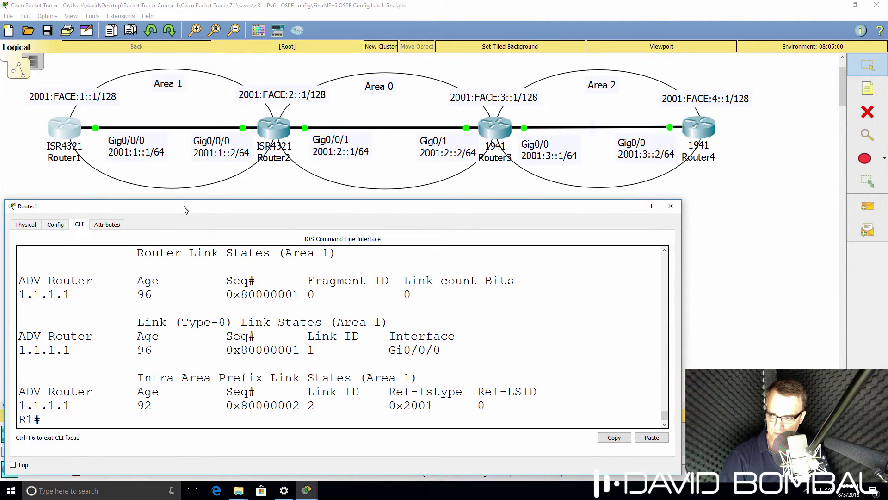
type("show")
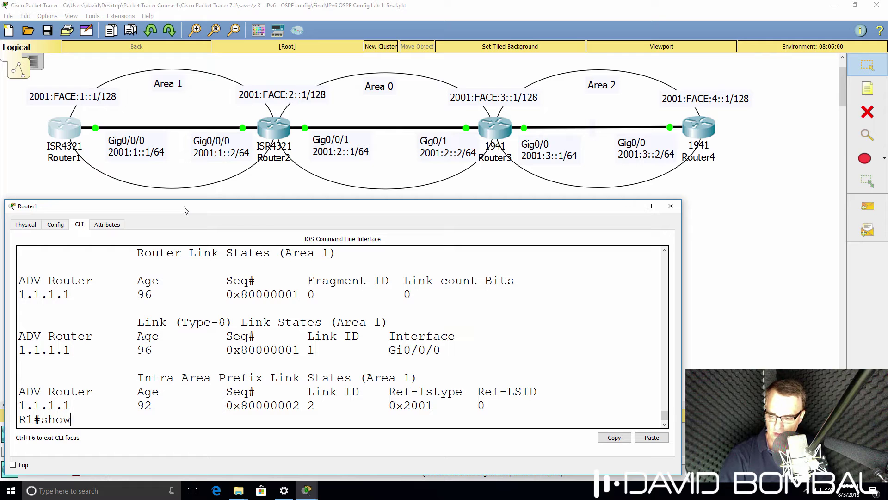
type(" ipv6 pro")
key("Tab")
key("Return")
left_click_drag(204, 393, 24, 316)
Run show ipv6 ospf int on Router1 and highlight the GigabitEthernet0/0/0 and Loopback0 entries
type("show ipv6 ")
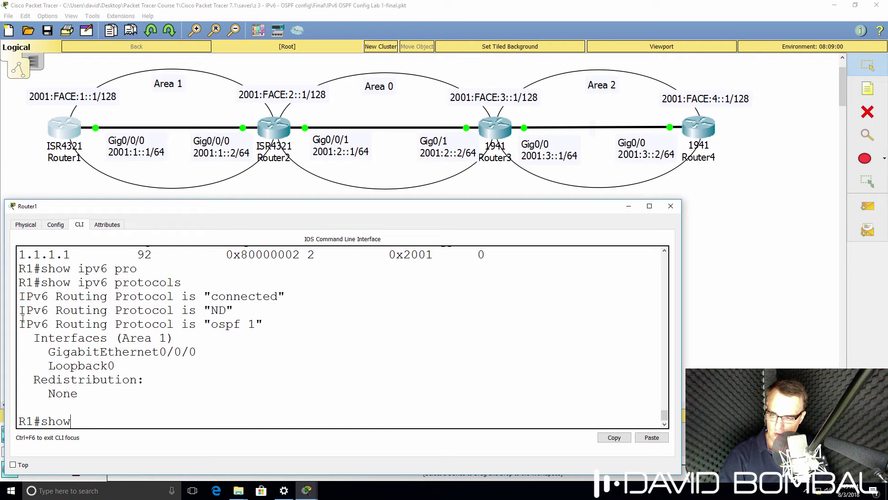
type("ospf int")
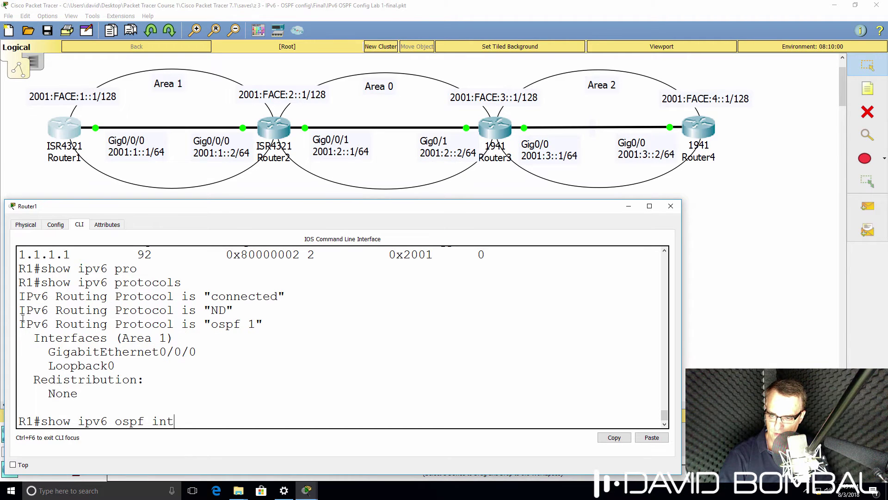
key("Return")
scroll(98, 328, "up", 6)
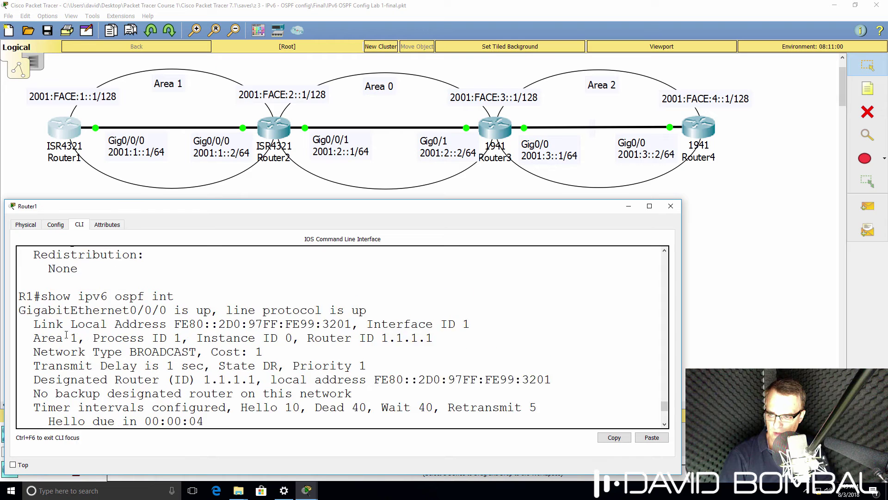
left_click_drag(180, 326, 219, 355)
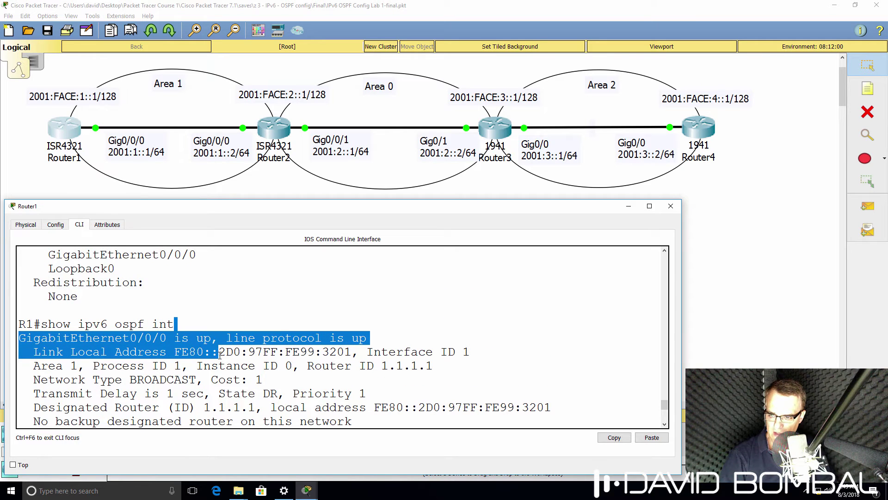
scroll(219, 355, "down", 5)
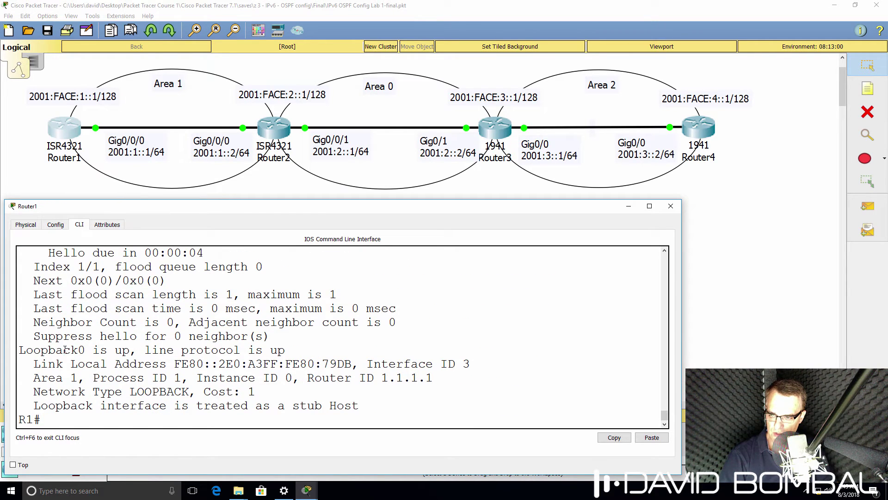
left_click_drag(18, 334, 197, 365)
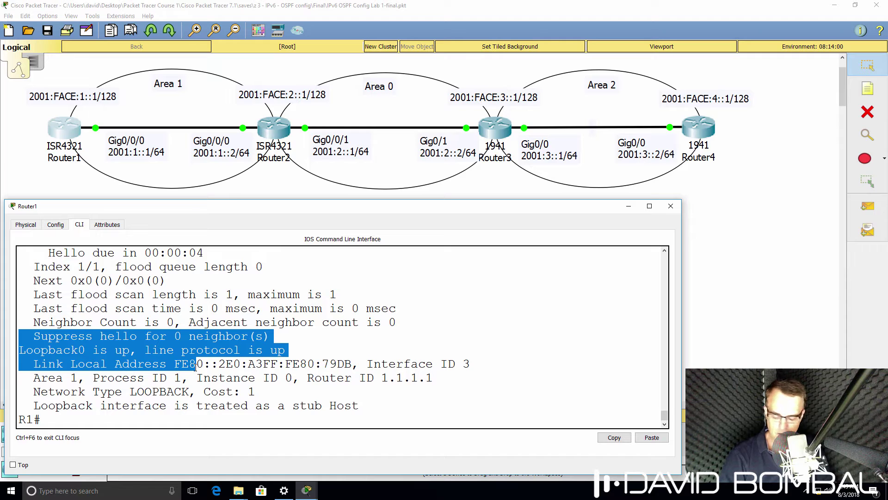
Run show ipv6 ospf neighbor on Router1 to check for OSPFv3 neighbors
type("show")
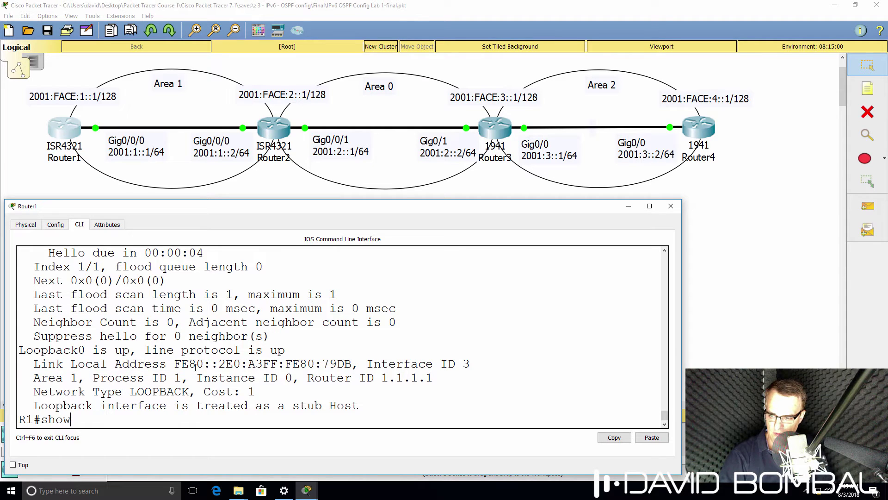
type(" ipv6")
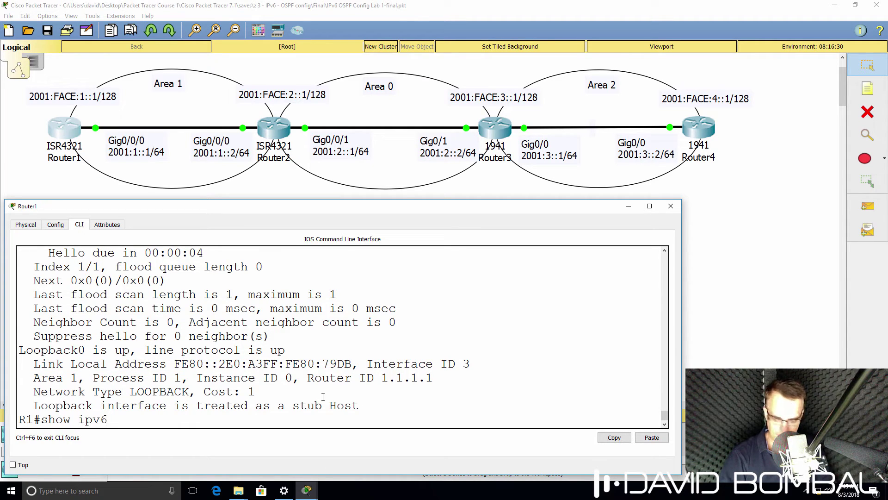
type(" ospf ne")
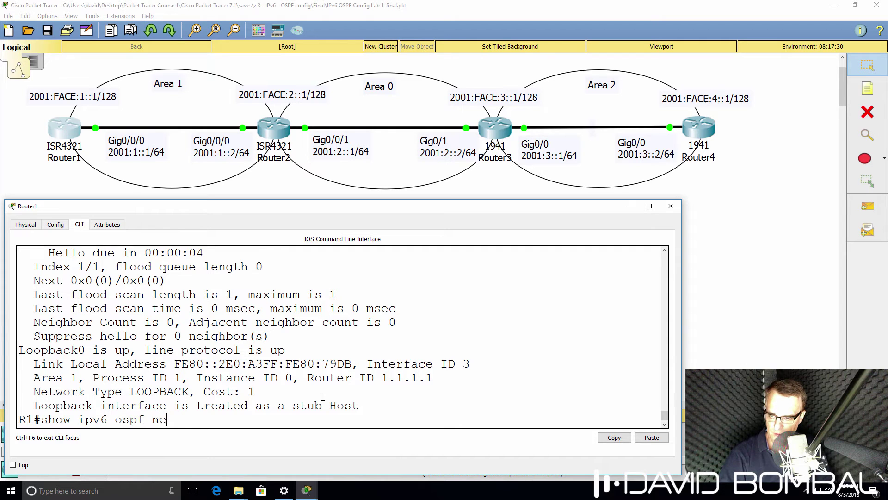
key("Tab")
key("Return")
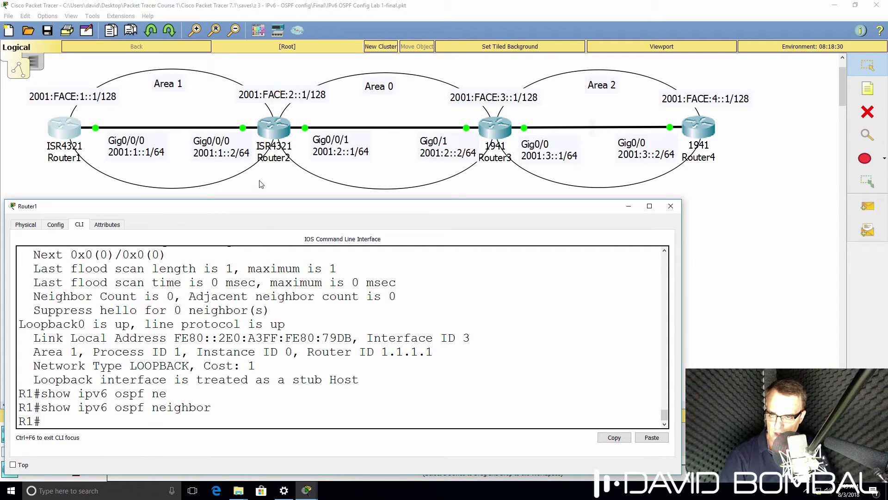
Open Router2's command line, widen its window and place it below the topology
left_click(273, 132)
left_click(377, 122)
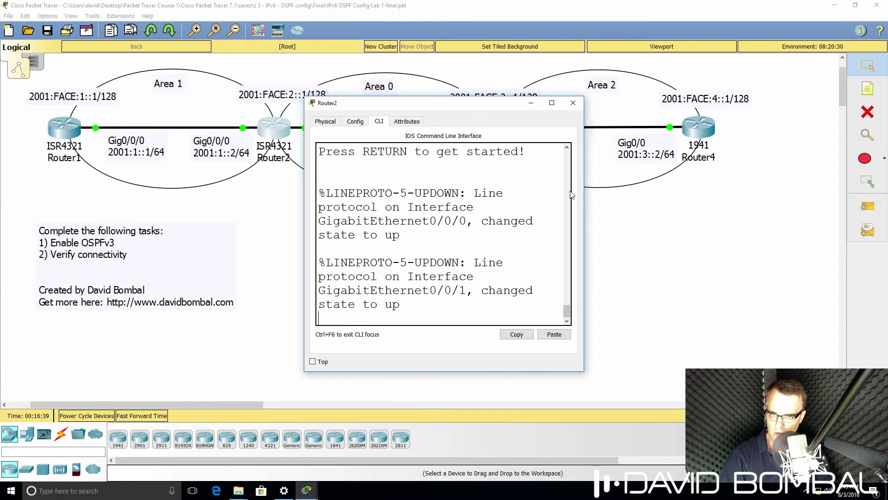
left_click_drag(583, 191, 885, 217)
left_click_drag(532, 97, 236, 199)
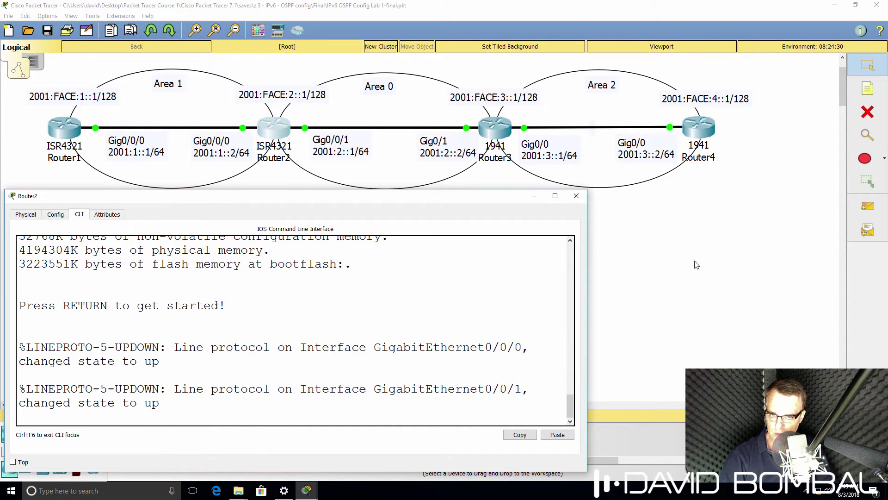
left_click_drag(588, 250, 683, 263)
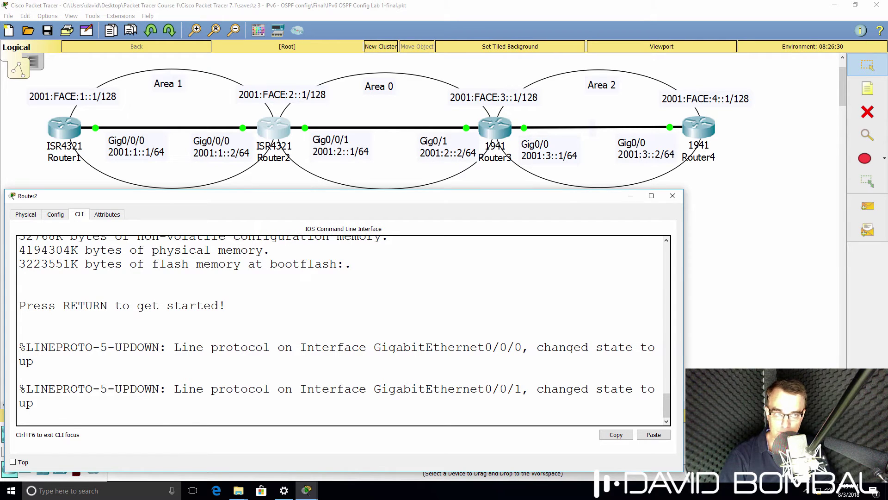
Enter privileged mode on Router2 and run show ipv6 protocols
key("Return")
type("en")
key("Return")
type("show ipv6 protocols")
key("Tab")
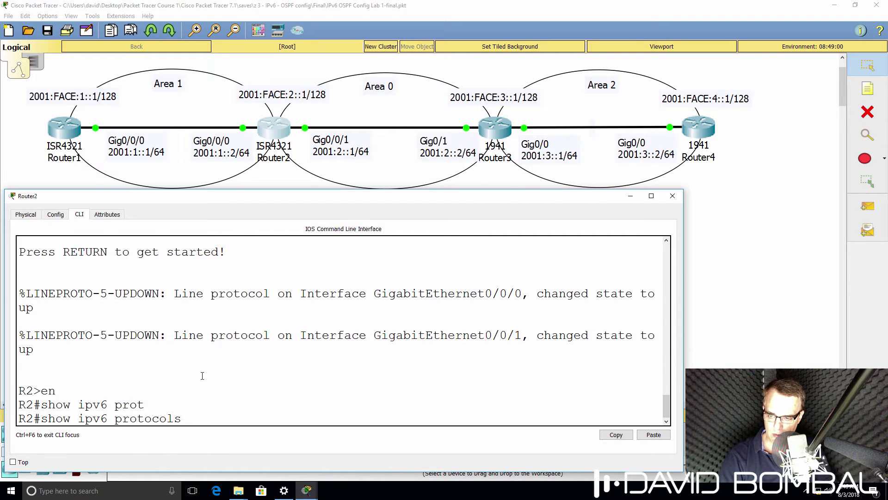
key("Return")
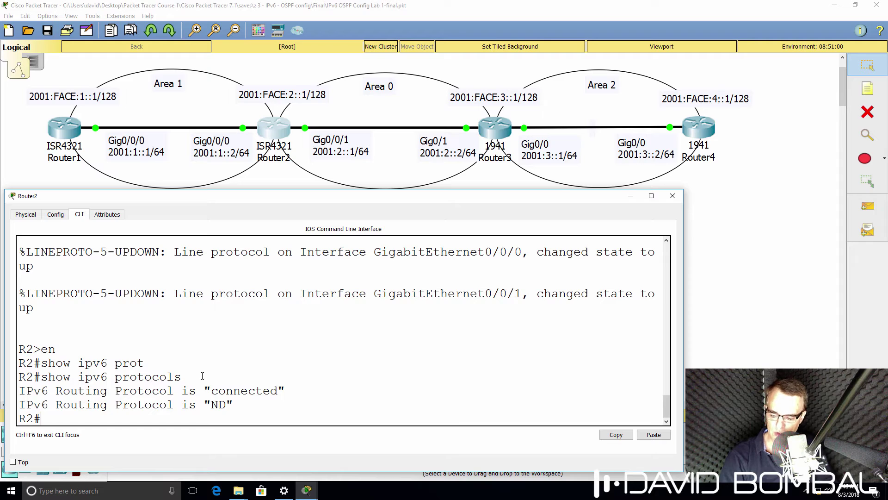
Run show ipv6 int brief on Router2 and highlight the GigabitEthernet0/0/0, GigabitEthernet0/0/1 and Loopback0 interfaces with their global IPv6 addresses
type("show ipv6")
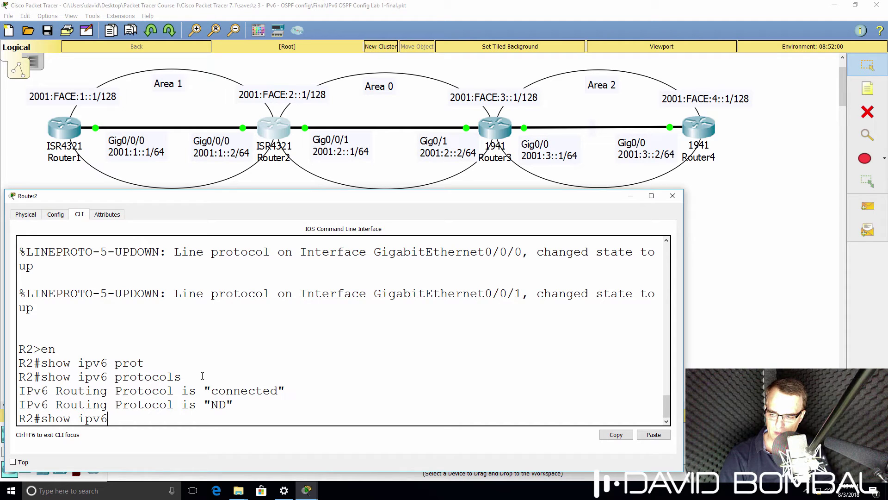
type(" int brief")
key("Return")
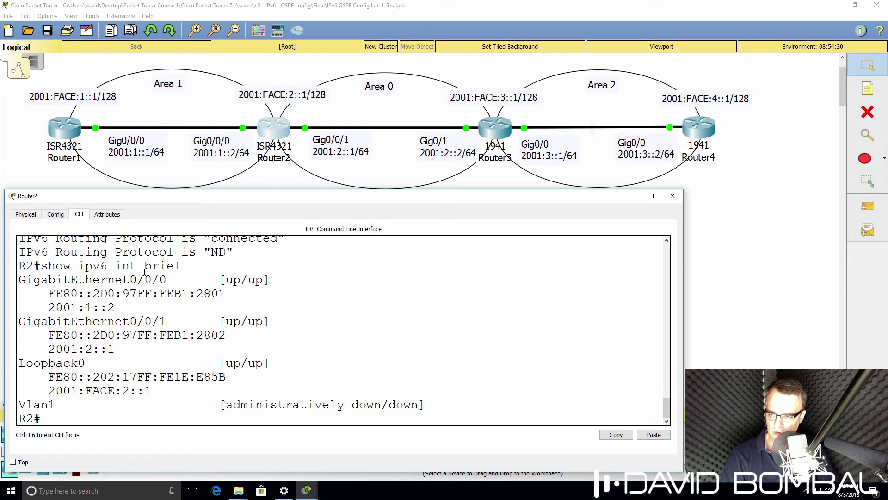
left_click_drag(26, 280, 167, 279)
left_click_drag(117, 307, 58, 302)
left_click_drag(188, 321, 2, 326)
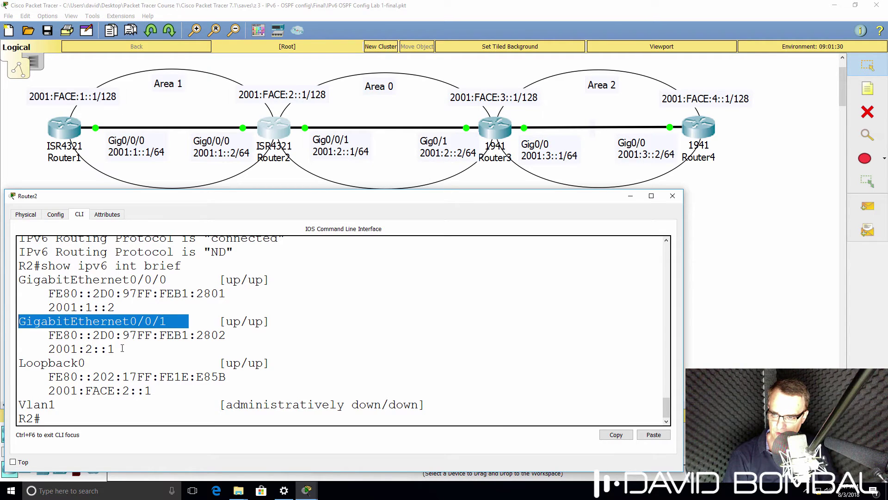
left_click_drag(121, 349, 47, 347)
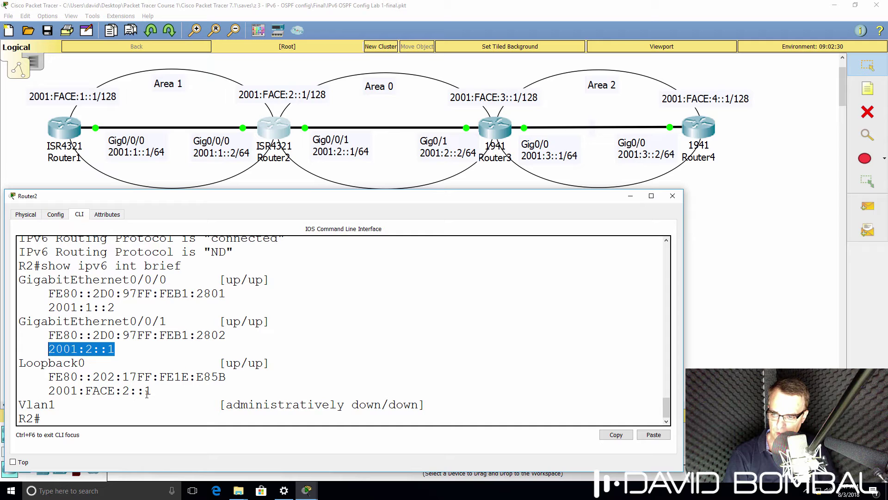
left_click_drag(161, 394, 45, 384)
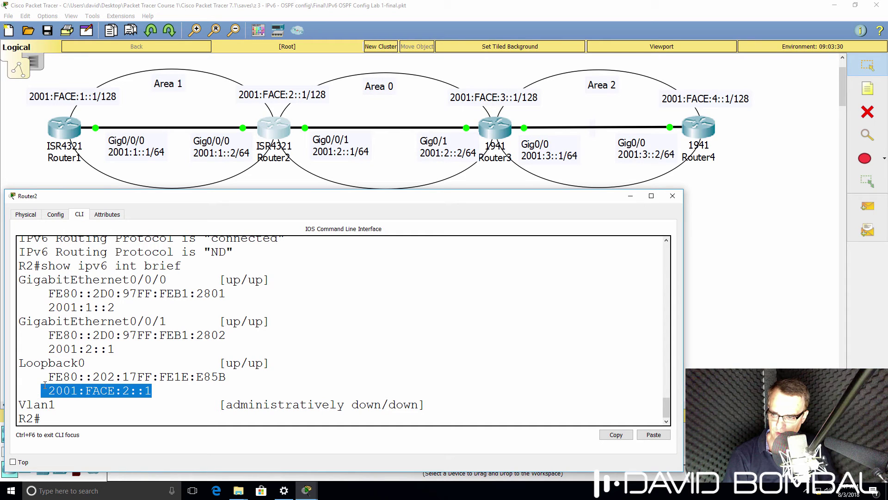
left_click_drag(92, 363, 15, 363)
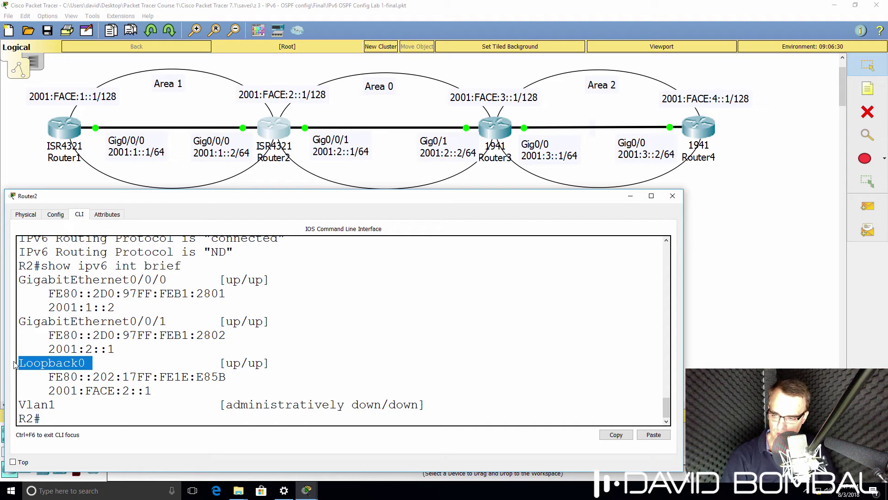
Display Router2's running configuration with sh run, highlight the ipv6 unicast-routing line and quit the listing
type("sh run")
key("Return")
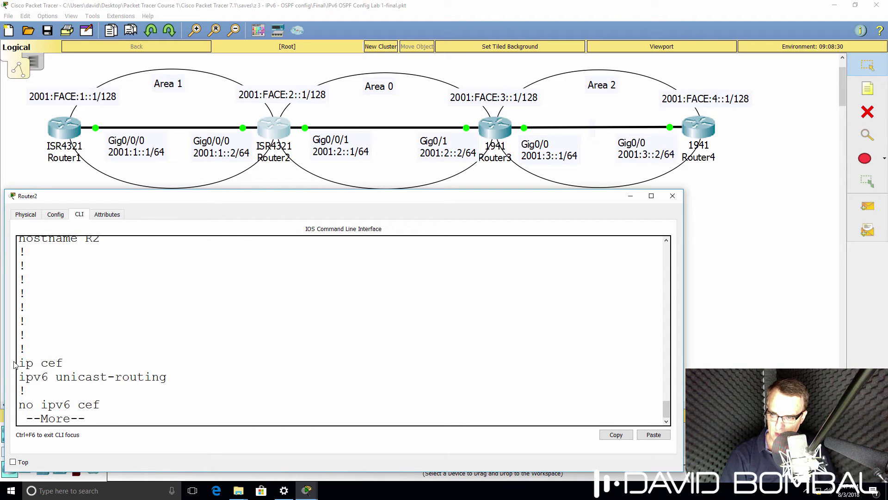
left_click_drag(168, 377, 12, 378)
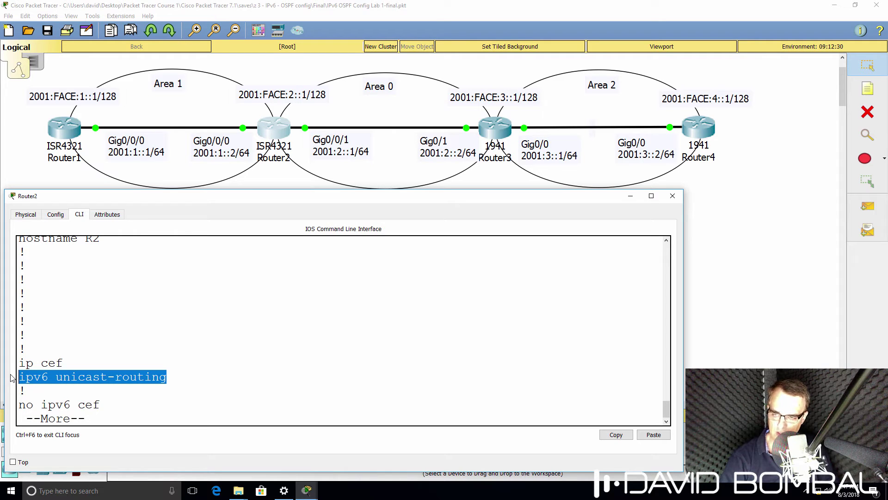
key("q")
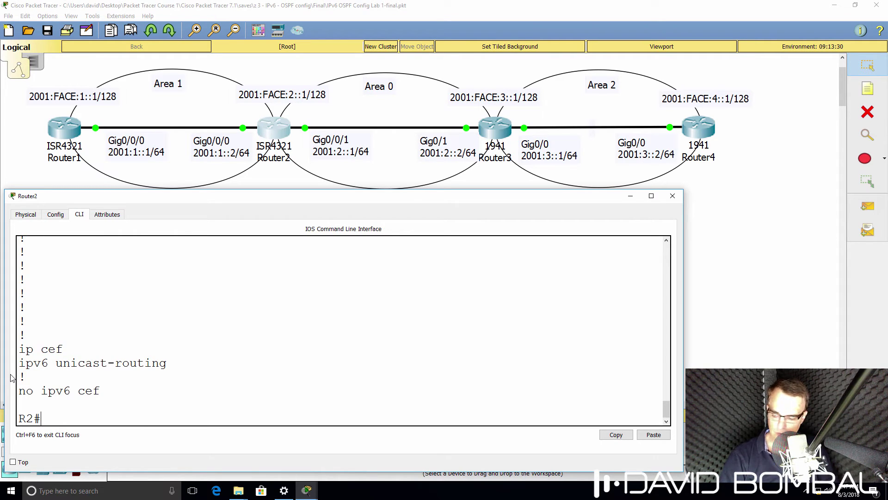
Enter global configuration mode on Router2 and start IPv6 OSPF process 1, checking the available ipv6 router options and process IDs
type("conf t")
key("Return")
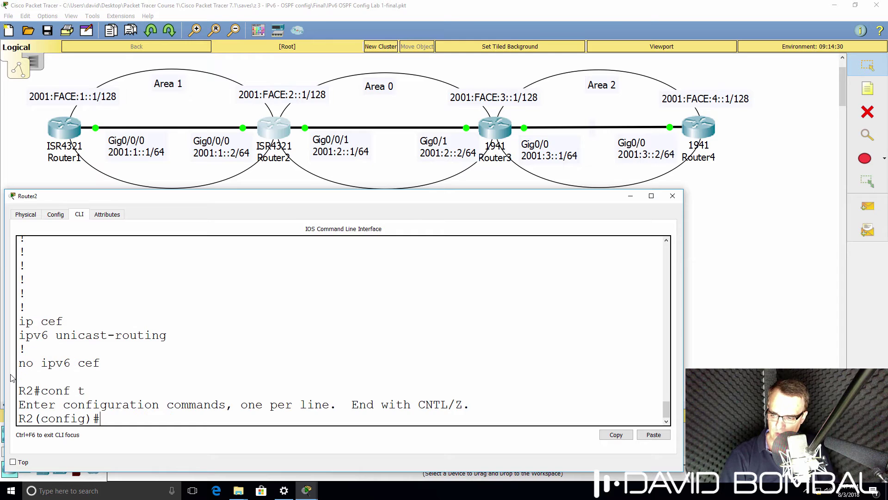
type("ipv6 router")
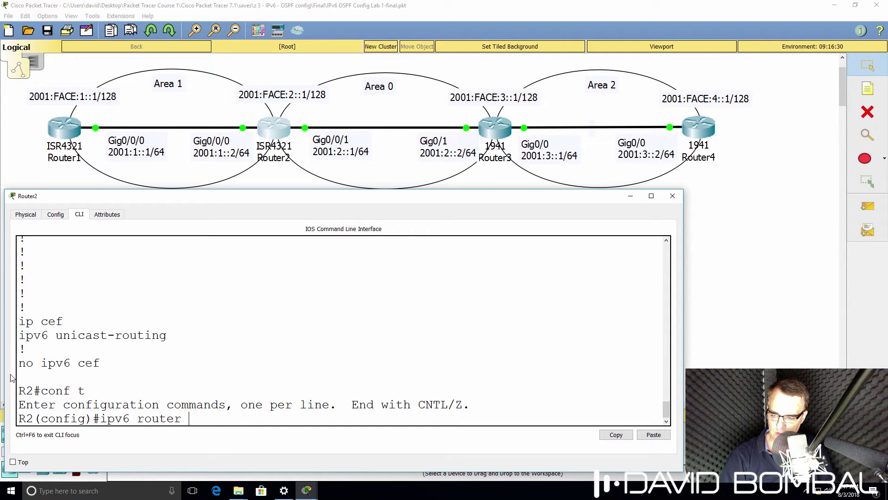
type(" ?ospf ?")
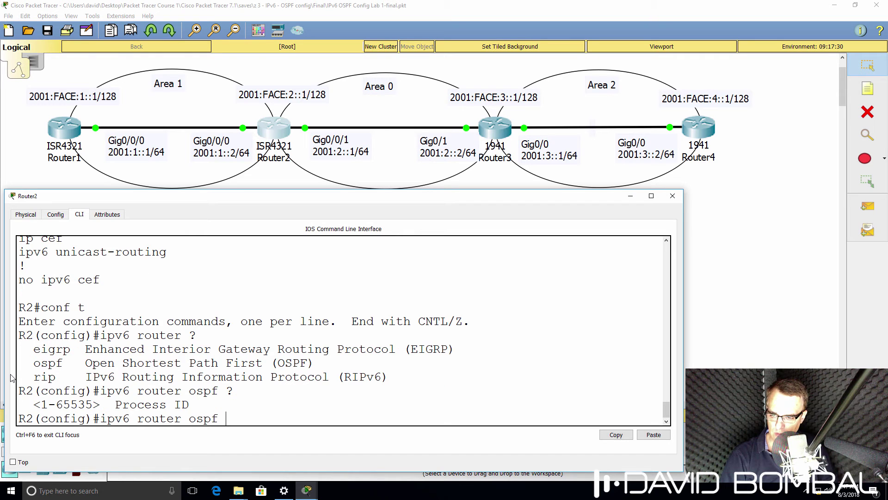
type("1")
key("Return")
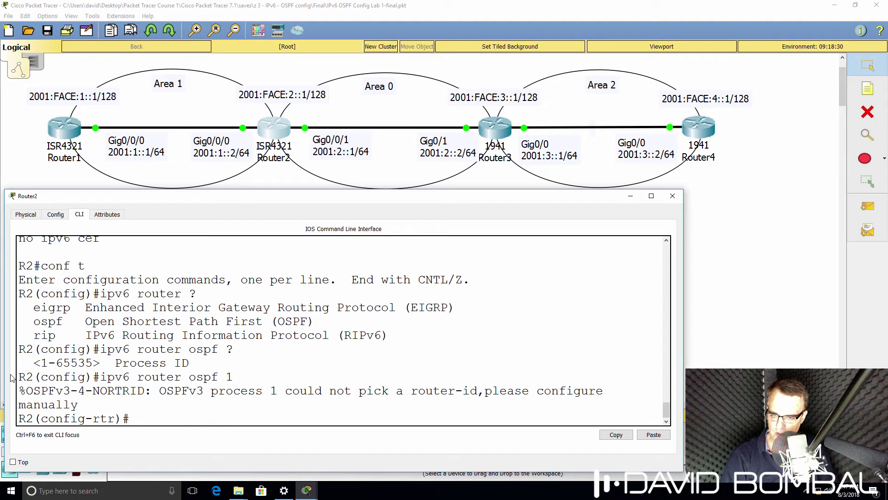
Set the OSPFv3 router-id on Router2 to 2.2.2.2 and exit configuration mode
type("router")
key("Tab")
type("2.2.2.2")
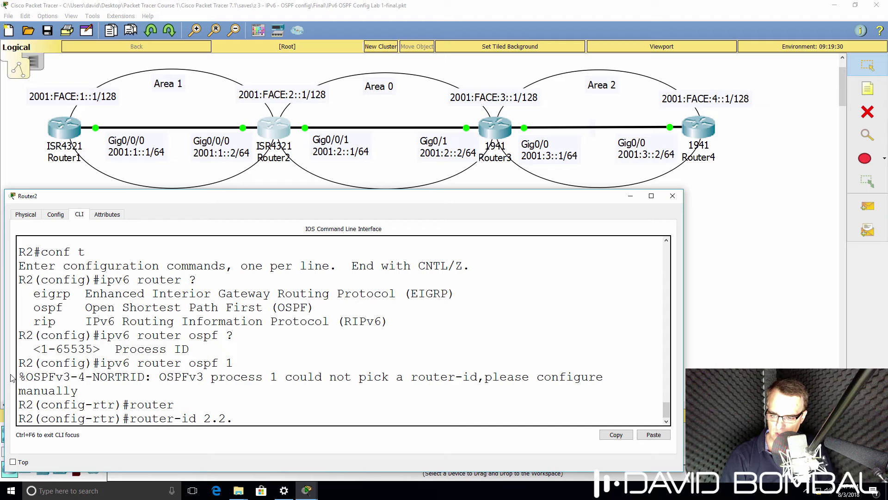
key("Return")
type("end")
key("Return")
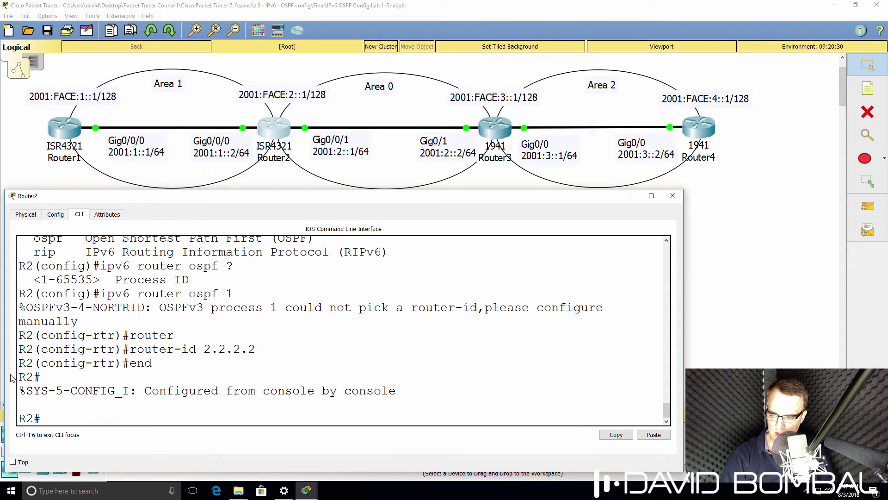
Run sh ip int brief and sh ipv6 protocols on Router2 to check its interfaces and routing protocols
key("Return")
type("sh ip int brief")
key("Return")
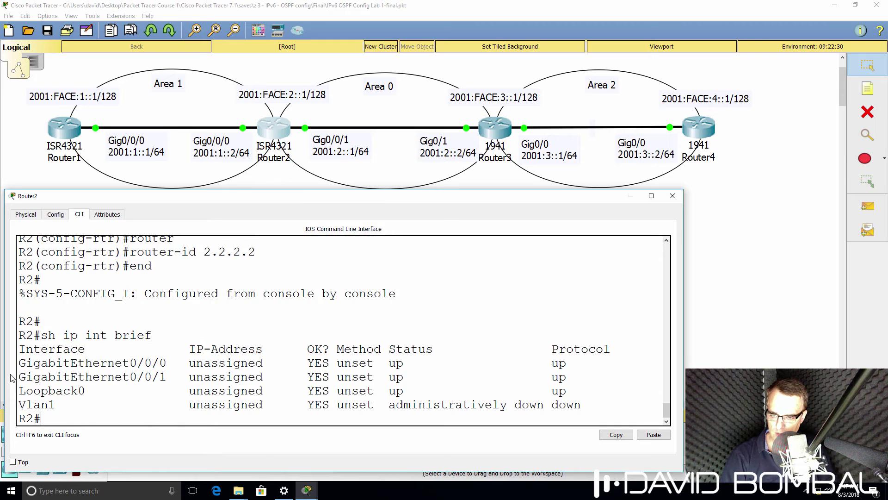
type("sh ipv6 pr")
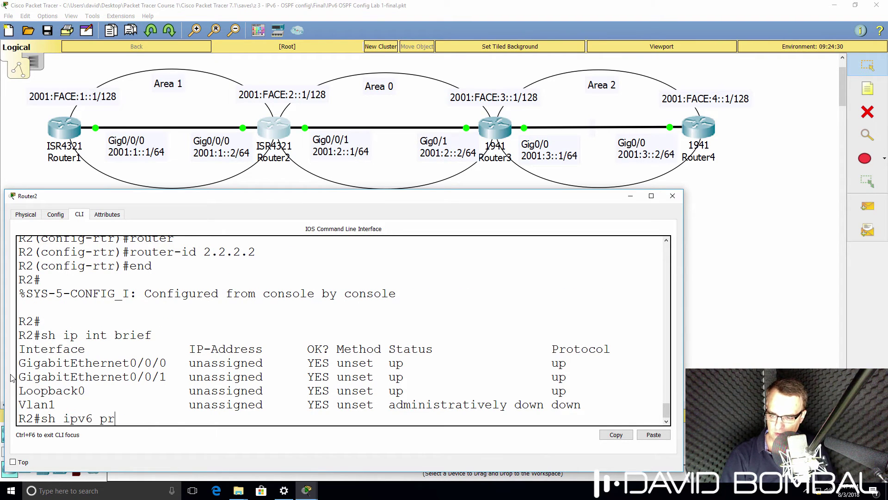
type("o")
key("Tab")
key("Return")
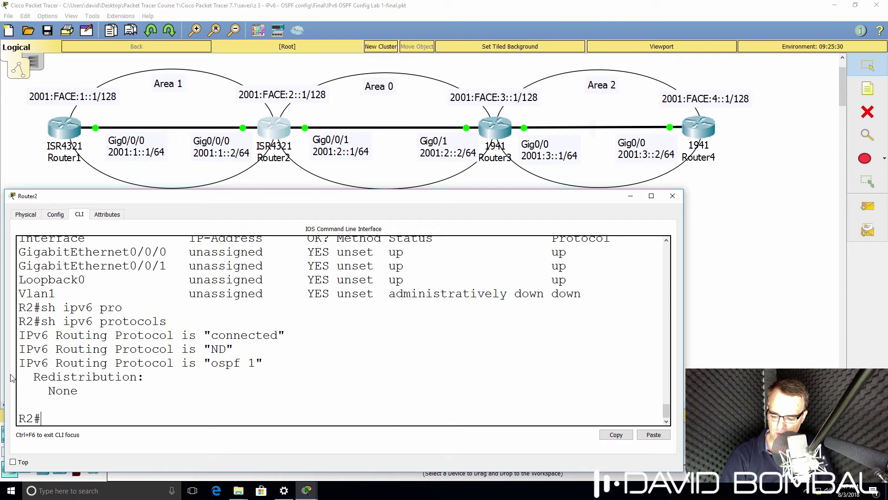
Enable OSPFv3 process 1 in area 1 on Router2's interface g0/0/0, checking the ipv6 ospf options with context help
type("conf t")
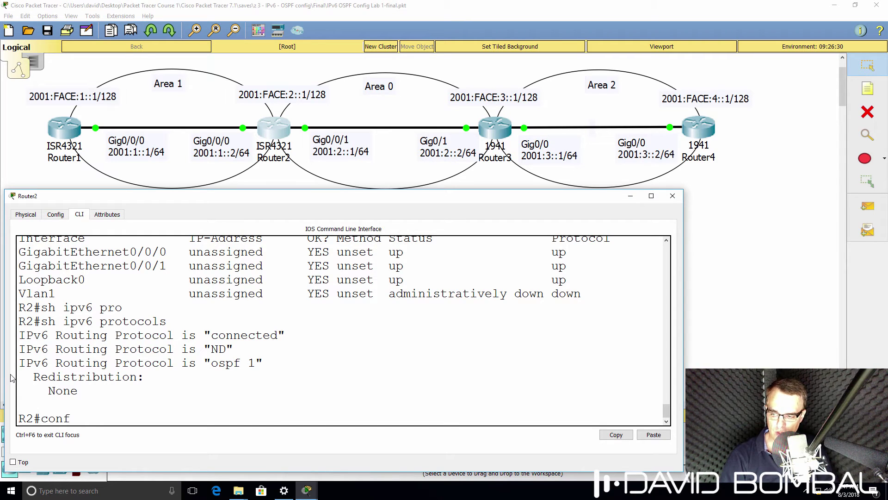
key("Return")
type("int g0/0/0")
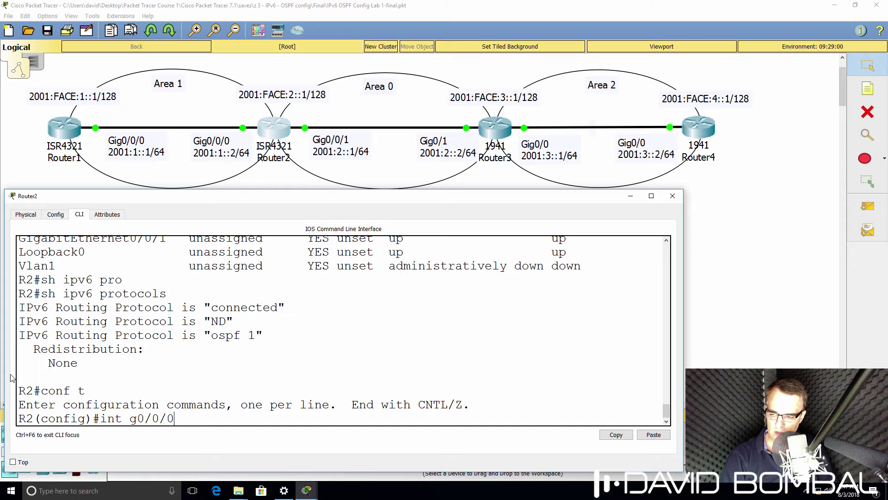
key("Return")
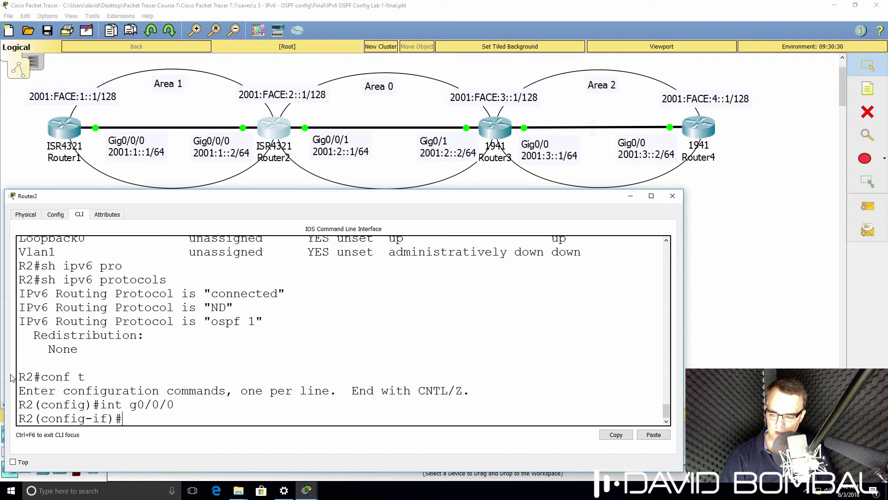
type("ipv6 ospf ?1")
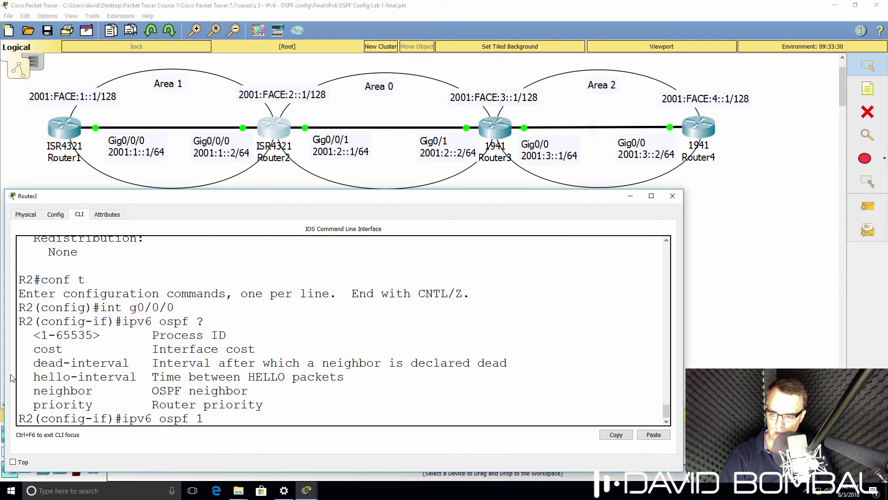
type(" ?area ?")
type("1")
key("Return")
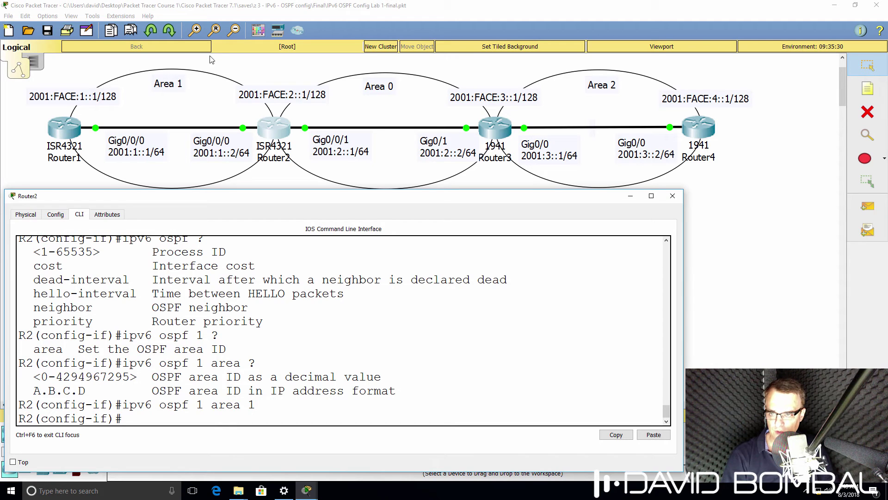
Enable OSPFv3 process 1 in area 0 on Router2's loopback 0 interface
type("int loop 0")
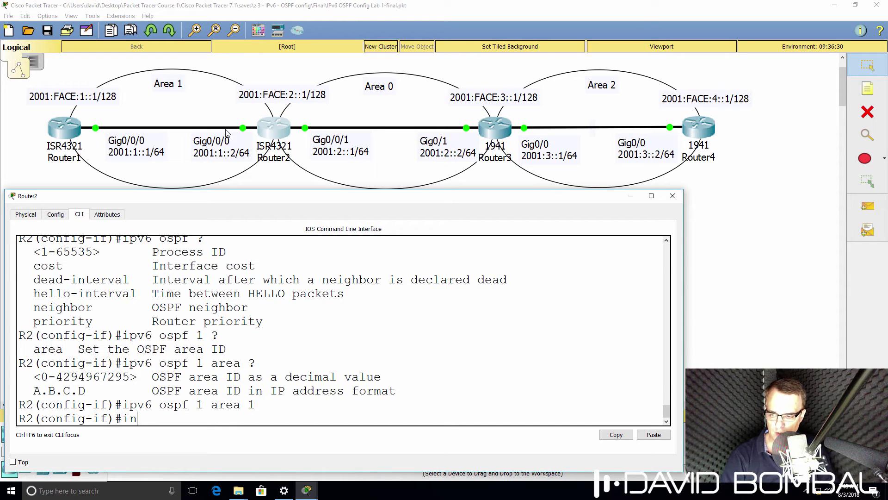
key("Return")
key("Up")
key("Up")
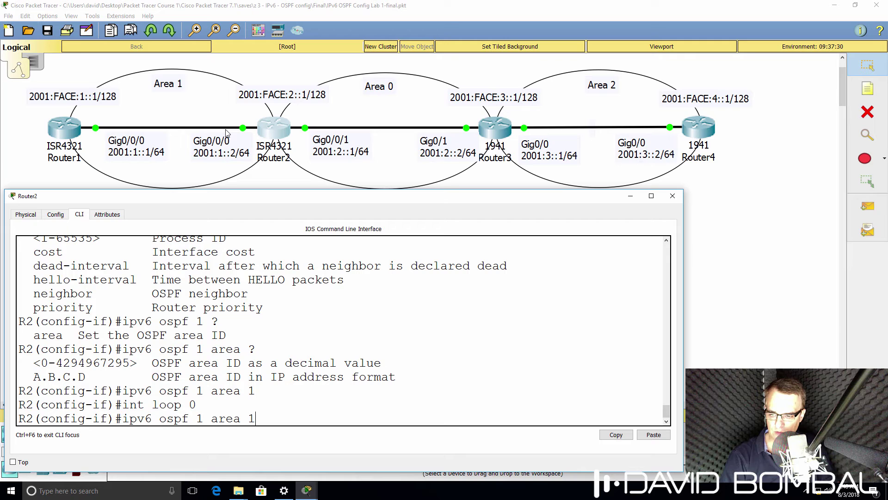
type("0")
key("Return")
Enable OSPFv3 process 1 in area 0 on Router2's interface g0/0/1 and exit configuration mode
type("int g0/0/1")
key("Return")
key("Up")
key("Up")
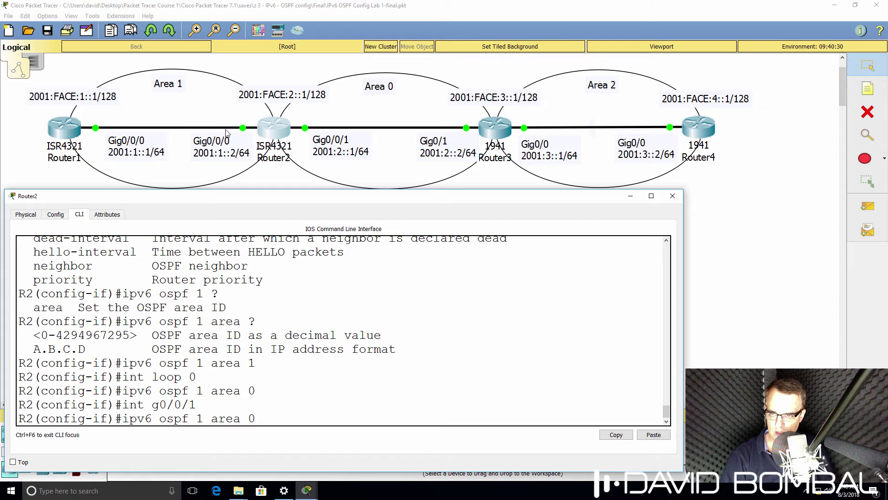
key("Return")
type("end")
key("Return")
key("Return")
key("Return")
Run sh ipv6 protocols on Router2 and highlight the ospf 1 interfaces listed under area 1 and area 0
type("sh ip v6 pro")
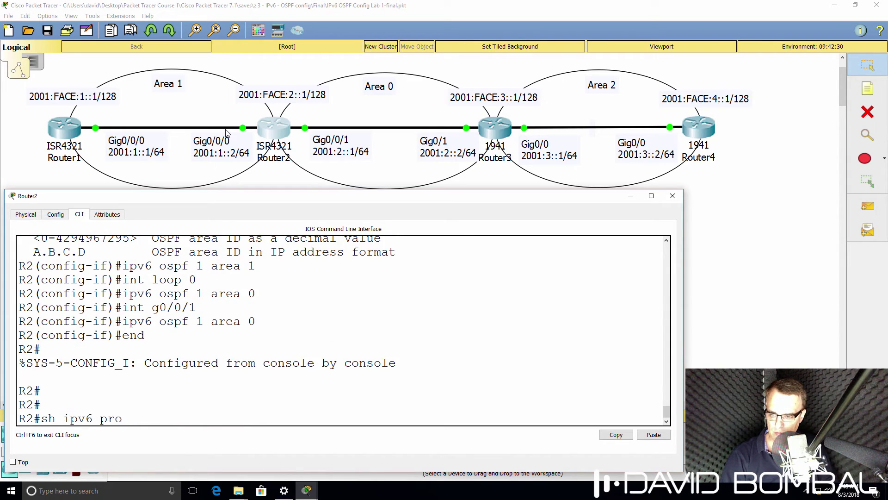
key("Tab")
key("Return")
left_click_drag(197, 320, 13, 298)
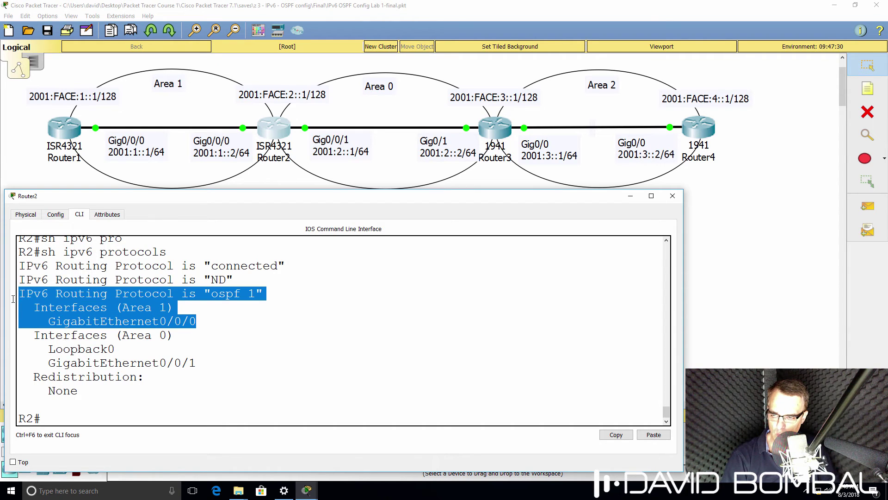
left_click_drag(215, 368, 22, 329)
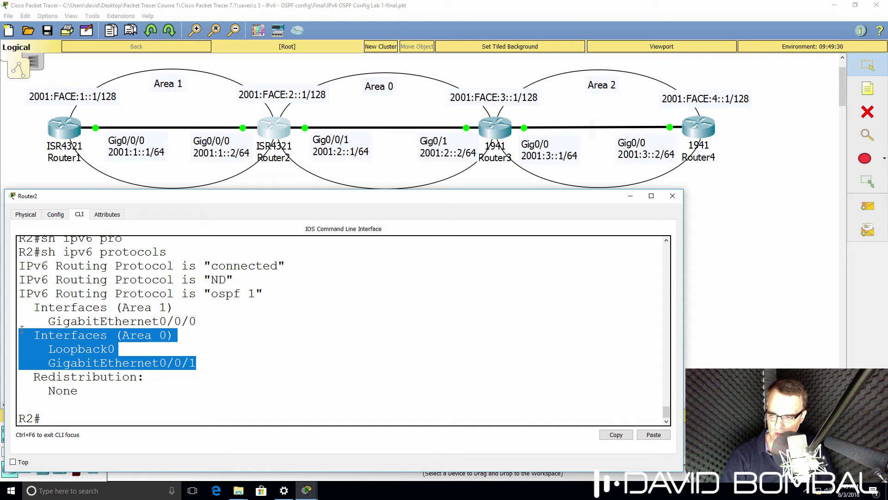
Run sh ipv6 ospf neighbor on Router2 and highlight the neighbor's state and the adjacency change message
type("sh ipv6 ")
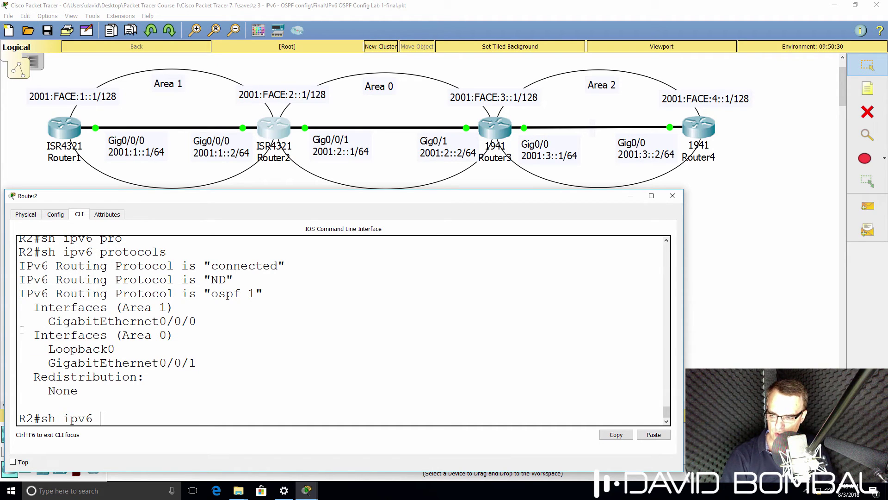
type("ospf nei")
key("Tab")
key("Return")
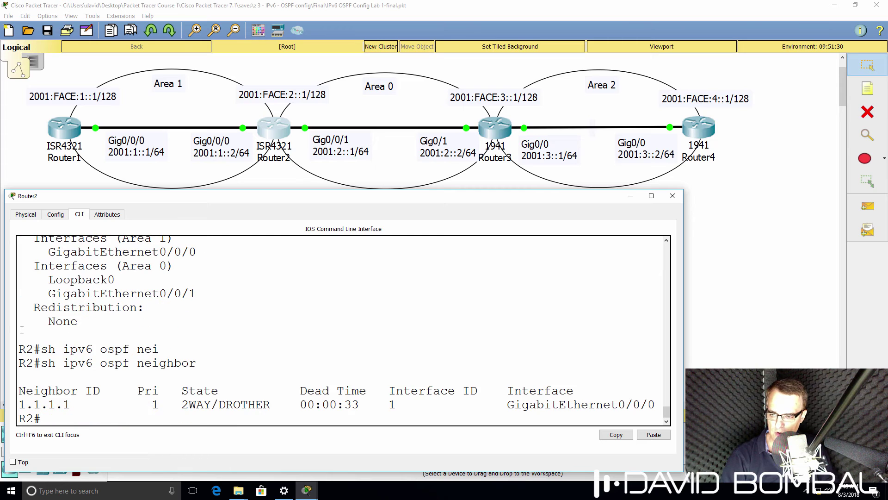
left_click_drag(183, 405, 275, 403)
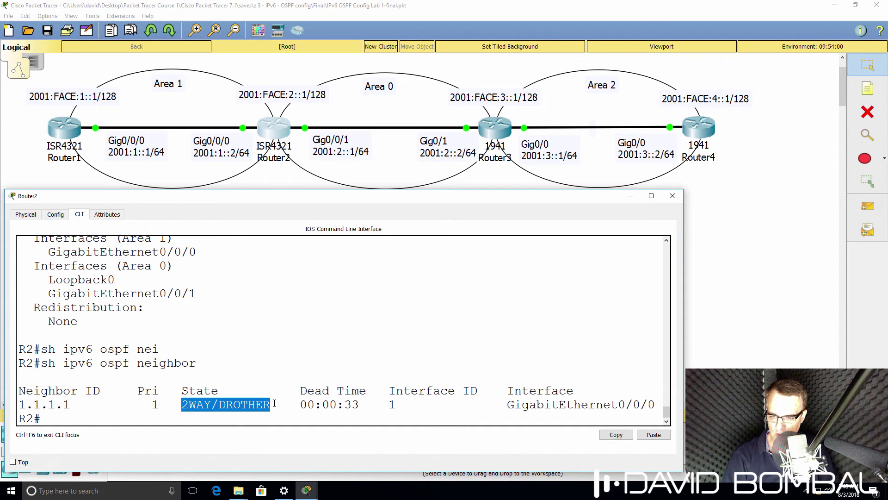
left_click_drag(188, 404, 166, 404)
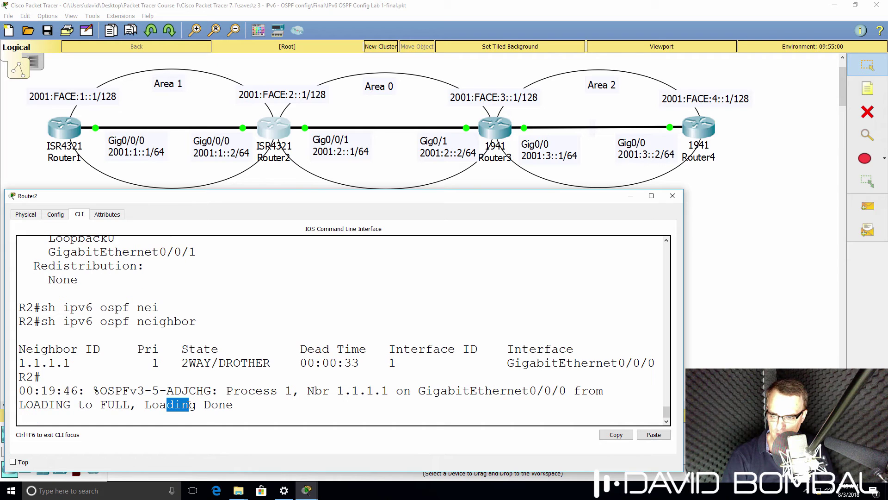
left_click_drag(235, 404, 1, 398)
Rerun sh ipv6 ospf neighbor on Router2 and highlight the neighbor's updated state
key("Return")
type("sh ipv6 ospf nei")
key("Tab")
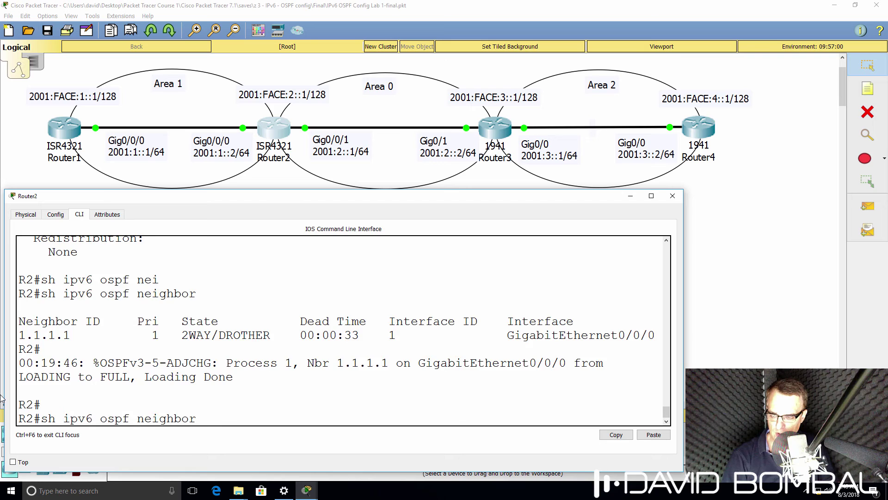
key("Return")
left_click_drag(174, 404, 245, 404)
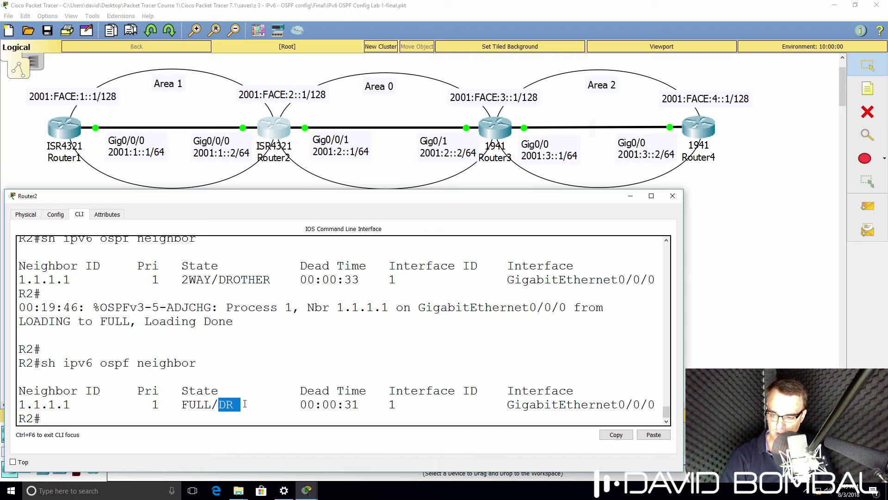
Display Router2's OSPFv3 interface details with sh ipv6 ospf int and return to the GigabitEthernet0/0/0 section
type("sh ipv6 ospf int")
key("Return")
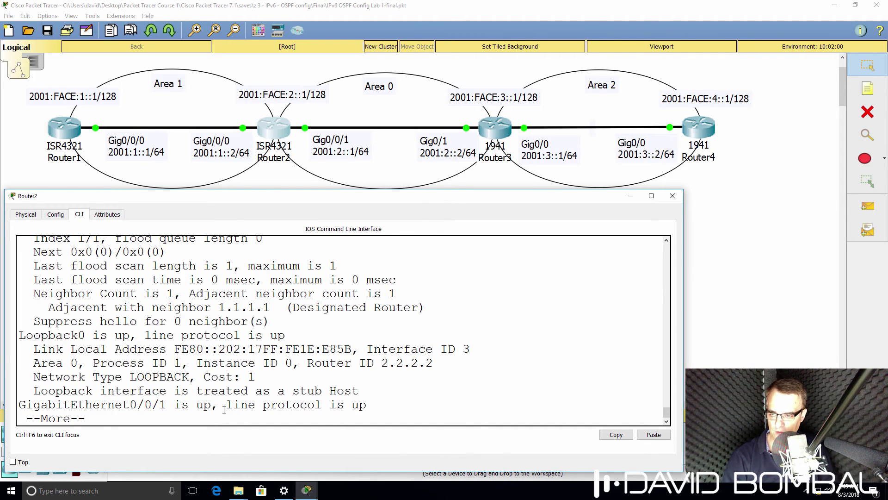
key("space")
scroll(227, 389, "up", 8)
scroll(219, 375, "up", 4)
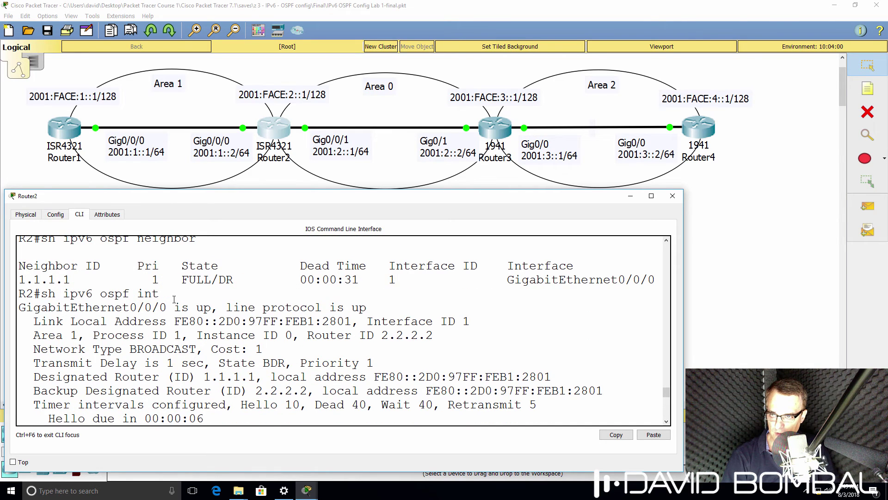
Highlight the area and router ID, state and designated router entries of GigabitEthernet0/0/0, and examine the rest of its OSPF details
left_click_drag(112, 309, 245, 307)
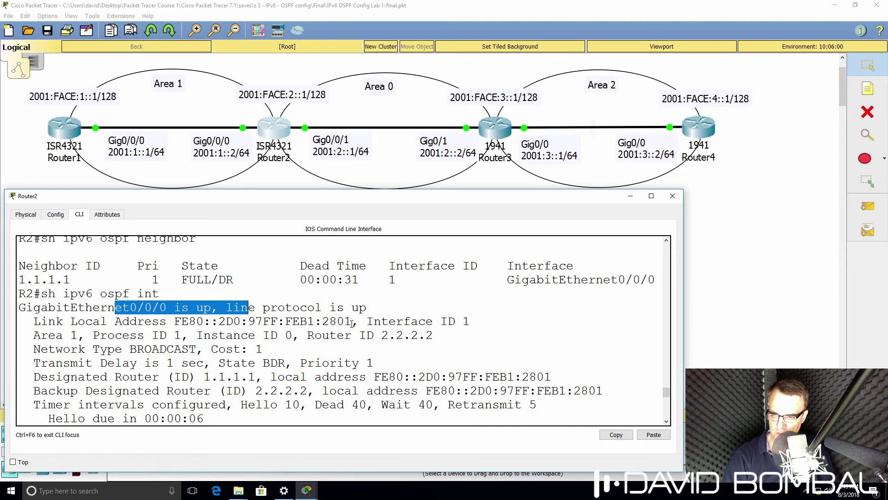
left_click_drag(341, 321, 26, 336)
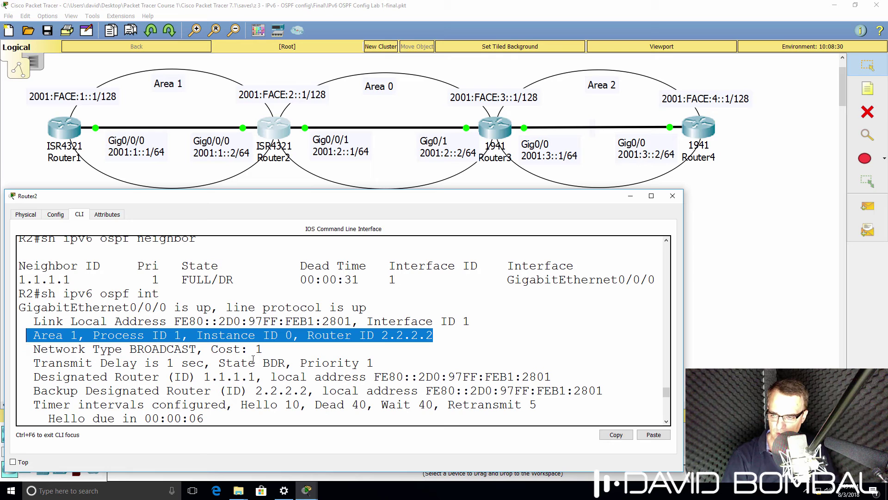
left_click_drag(292, 364, 219, 363)
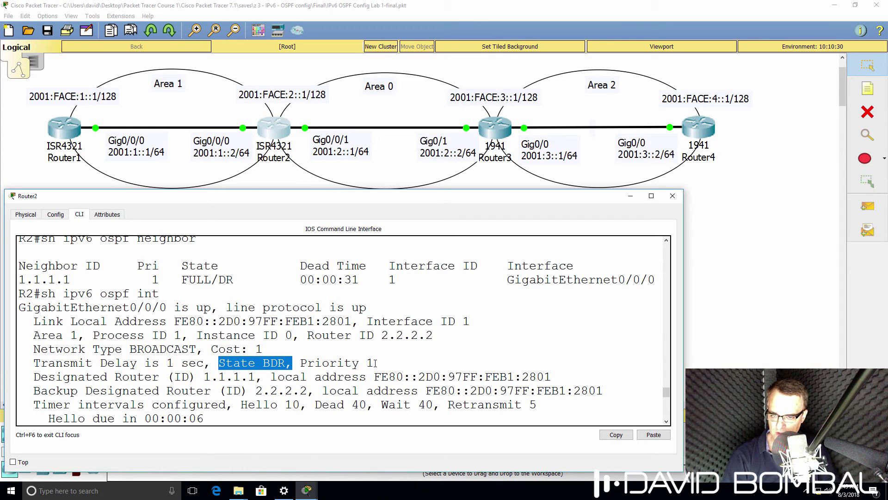
left_click_drag(381, 363, 9, 378)
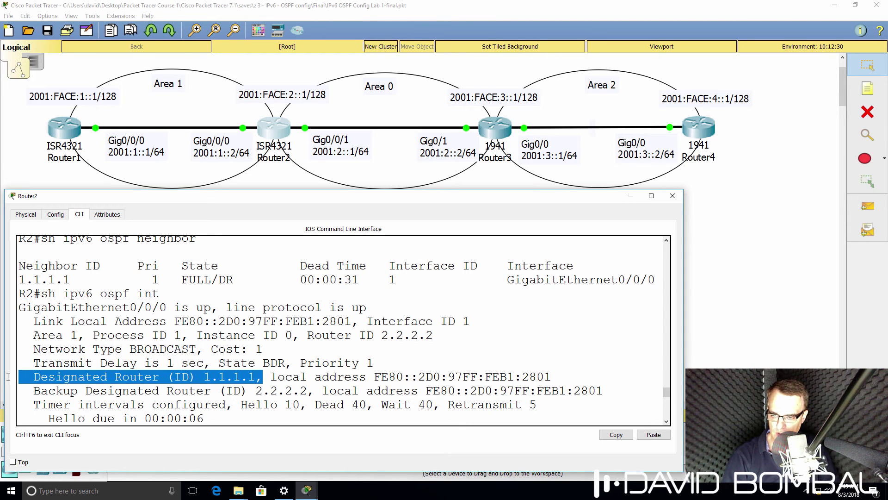
scroll(140, 364, "down", 1)
scroll(141, 364, "down", 2)
left_click_drag(26, 321, 372, 322)
left_click(354, 336)
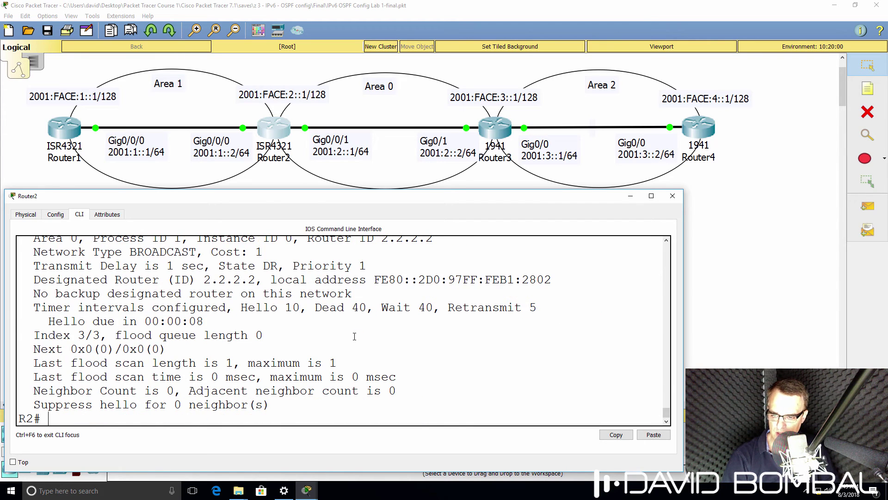
Display Router2's IPv6 routing table with sh ipv6 ro and examine its connected, local and OSPF routes
type("sh ipv6 ro")
key("Return")
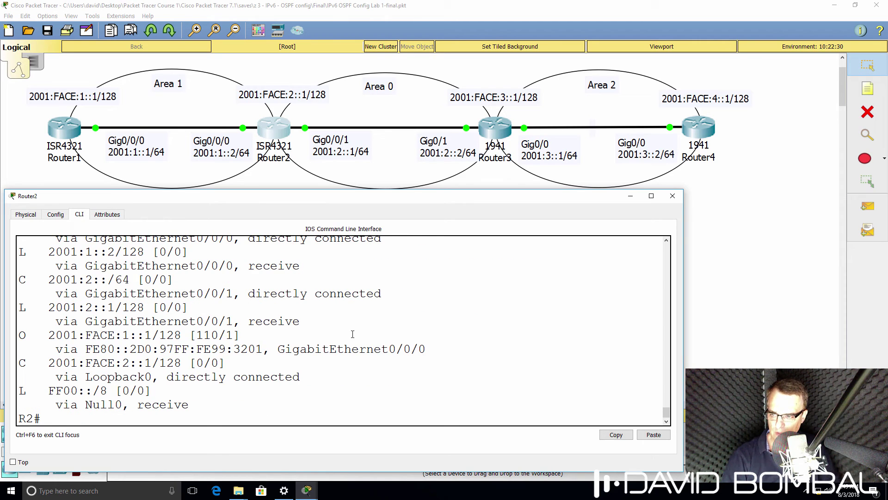
scroll(322, 334, "up", 1)
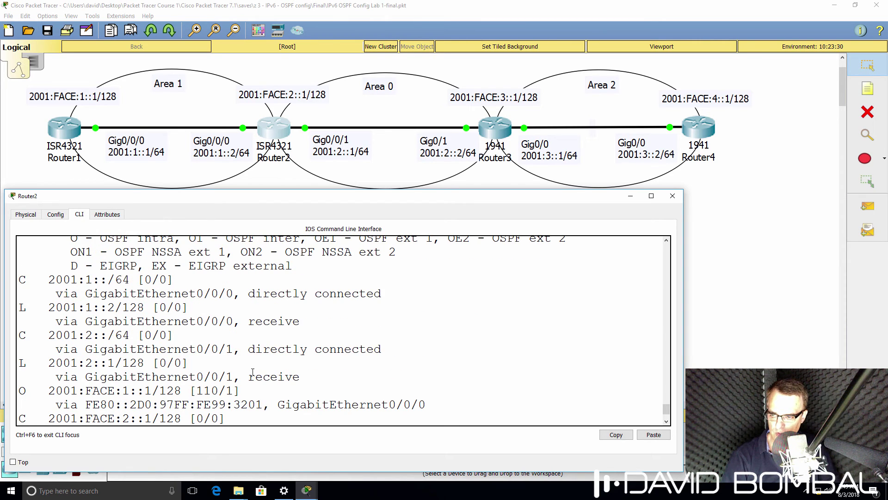
Highlight the OSPF route 2001:FACE:1::1/128 in Router2's routing table, including its route code and next-hop link-local address
left_click_drag(426, 402, 187, 389)
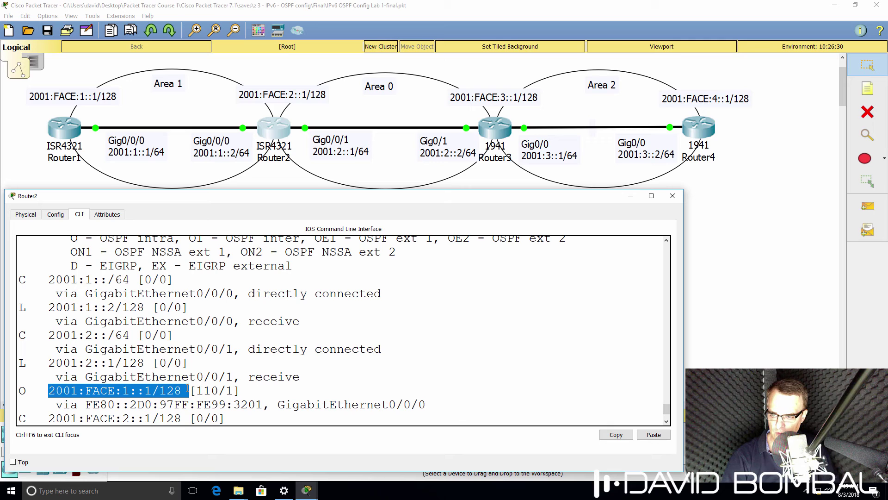
left_click_drag(35, 387, 15, 389)
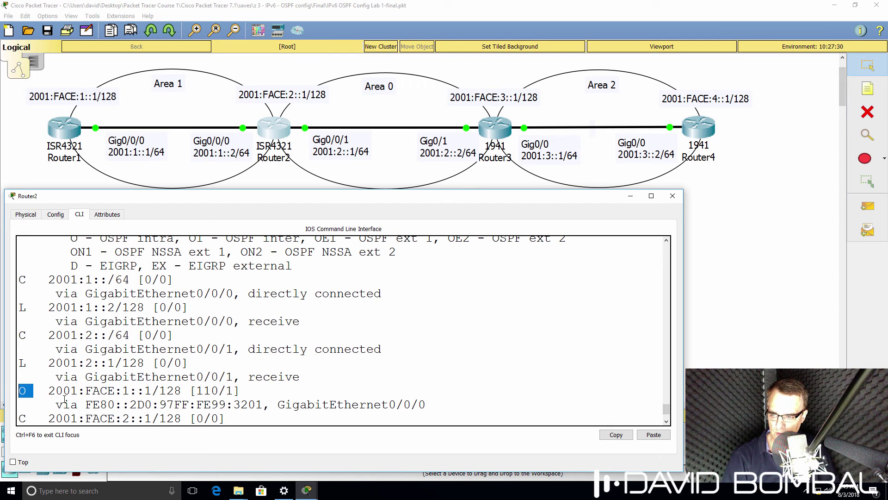
left_click_drag(88, 400, 272, 399)
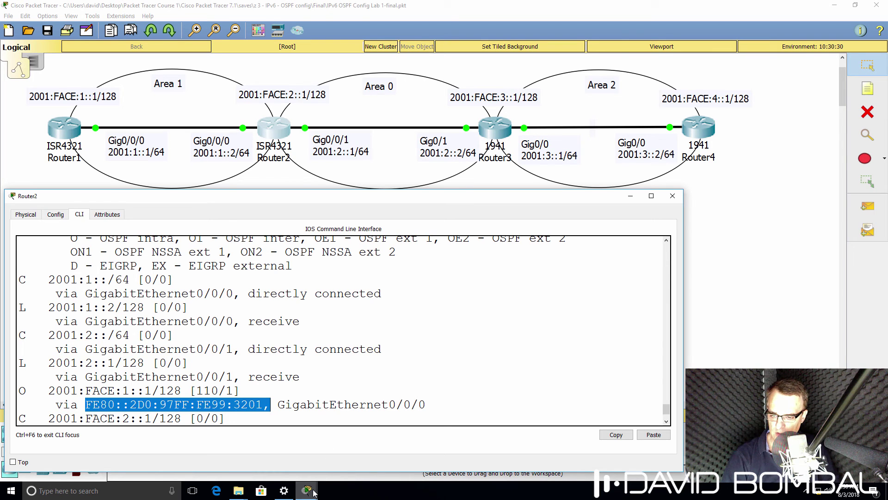
Display Router1's IPv6 interface details with sh ipv6 int and highlight the link-local address of GigabitEthernet0/0/0
mouse_move(312, 493)
left_click(306, 444)
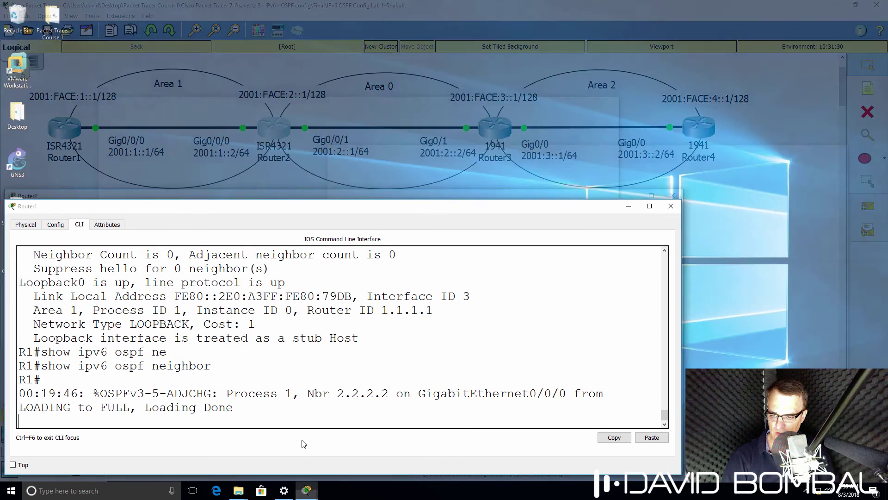
key("Return")
key("Return")
key("Return")
type("sh ip")
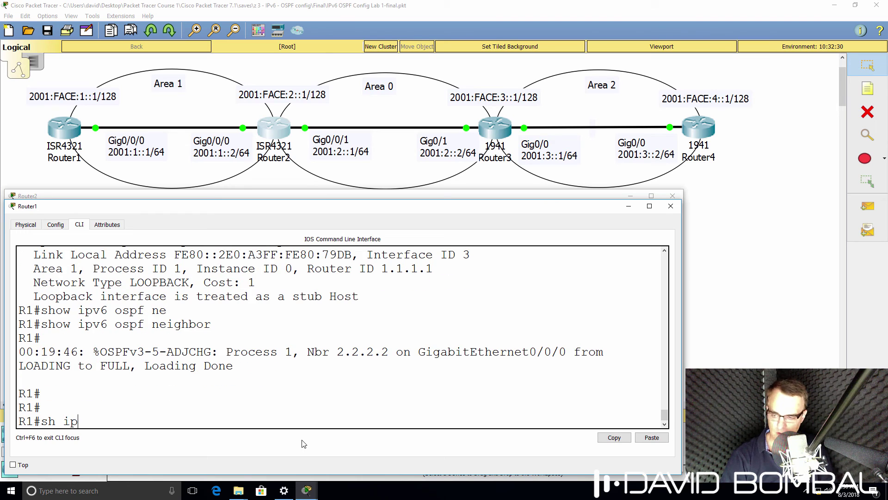
type("v6 ")
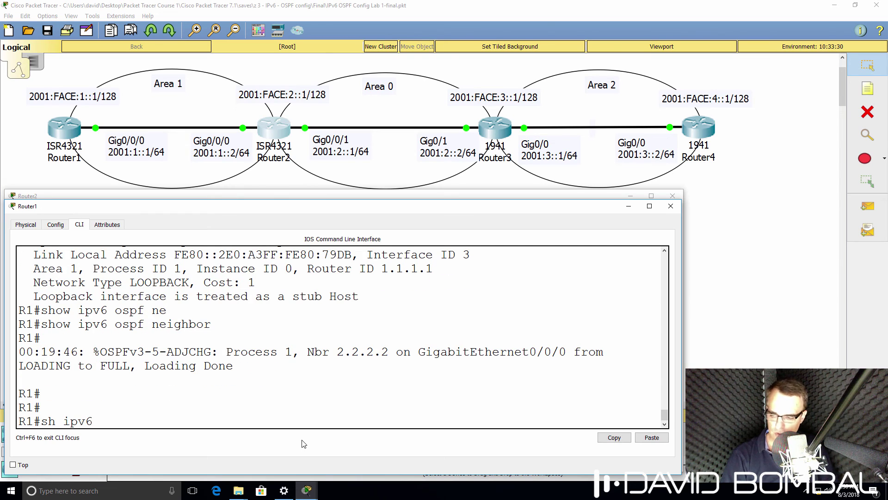
type("int")
key("Return")
scroll(274, 405, "up", 3)
scroll(274, 405, "up", 2)
left_click_drag(326, 351, 500, 351)
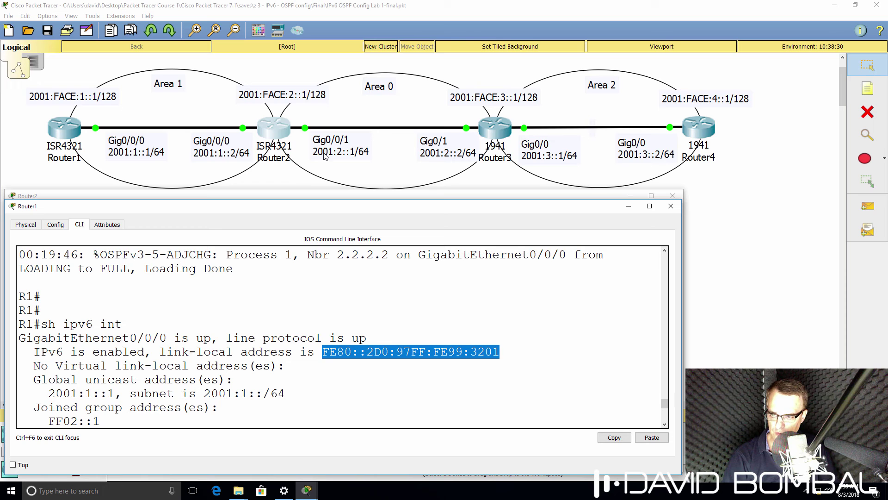
Arrange Router1's window above Router2's to compare addresses, and highlight Router2's OSPF route to 2001:FACE:1::1/128 with its next hop
left_click_drag(311, 206, 318, 15)
left_click(260, 408)
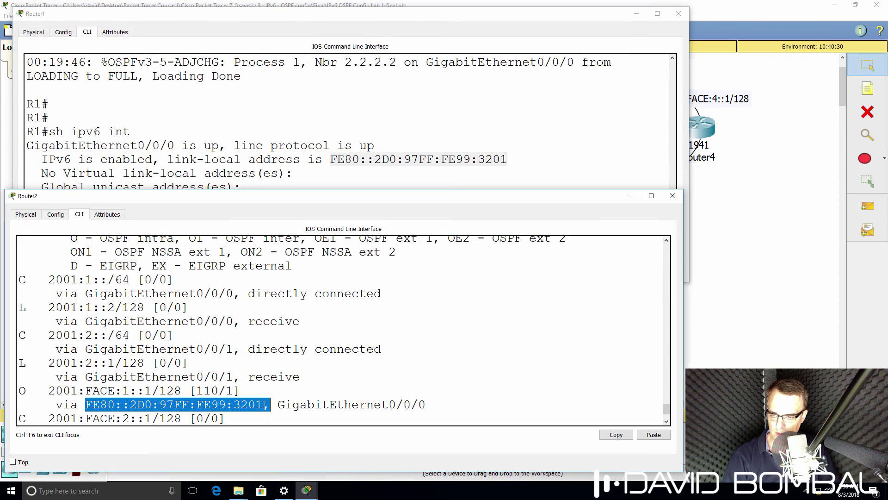
left_click_drag(262, 405, 81, 405)
key("ctrl+c")
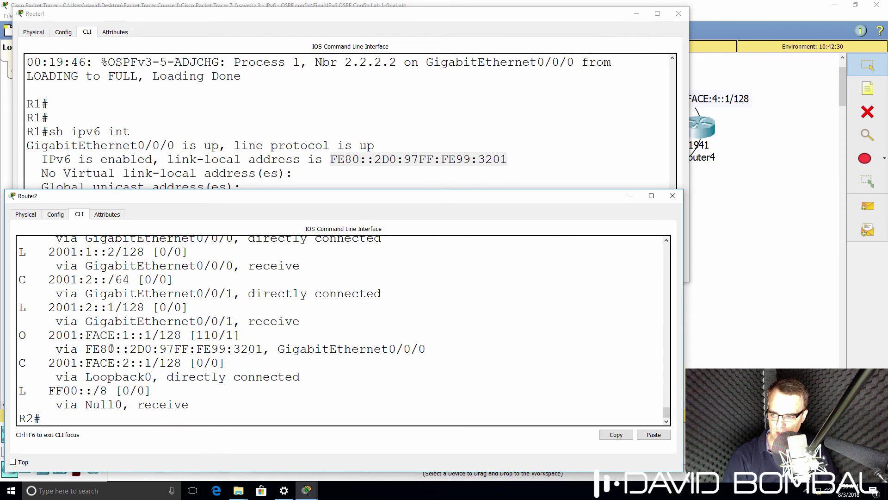
left_click_drag(263, 350, 14, 331)
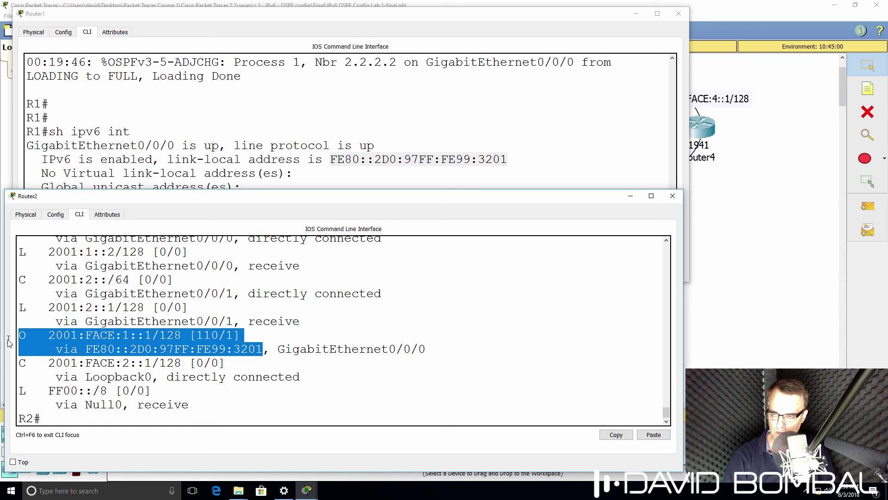
Move Router1's window back down and ping Router1's loopback 2001:FACE:1::1 from Router2
left_click_drag(186, 17, 209, 216)
left_click(198, 196)
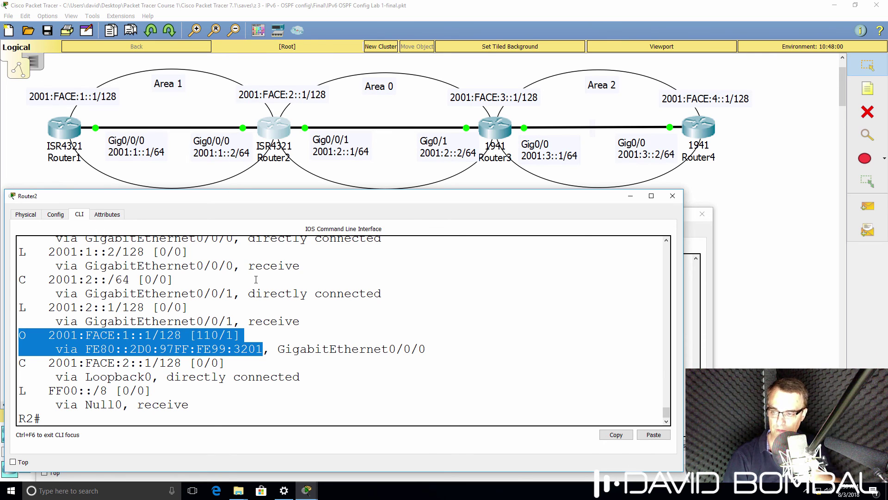
type("ping 2001:FACEL:")
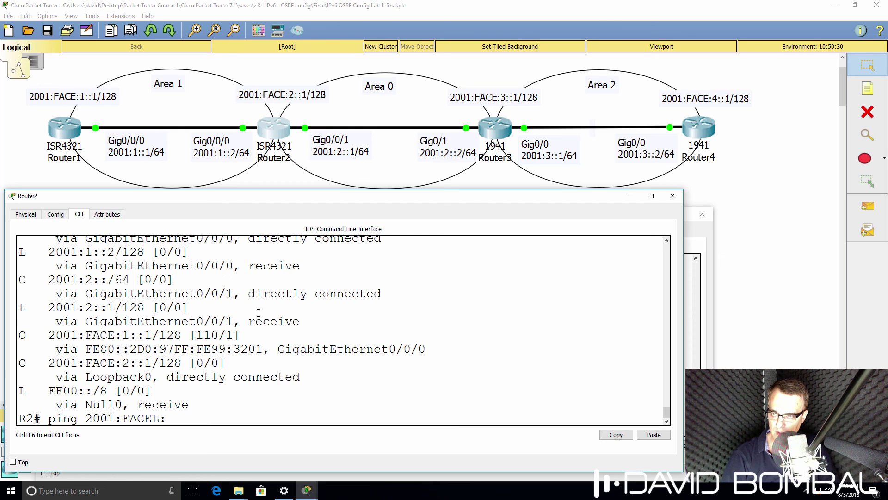
key("BackSpace")
key("BackSpace")
type(":1::1")
key("Return")
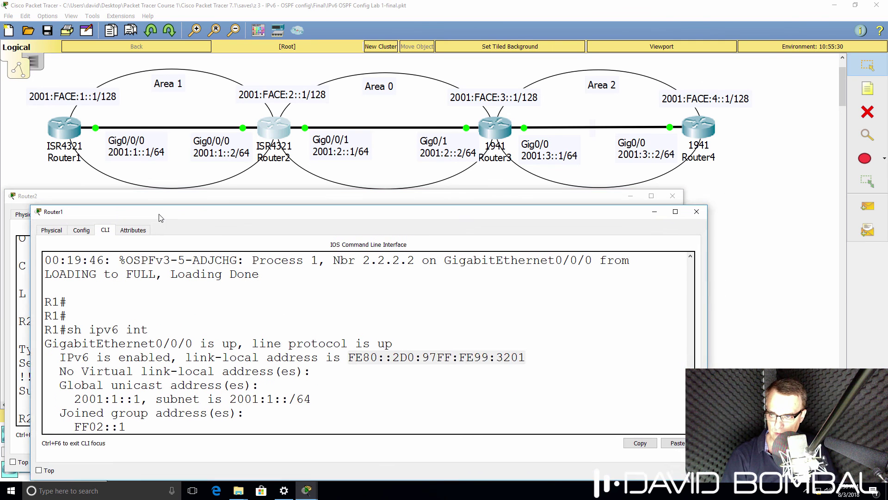
Display Router1's routing table with show ipv6 route and highlight the inter-area routes 2001:2::/64 and 2001:FACE:2::1/128
type("q")
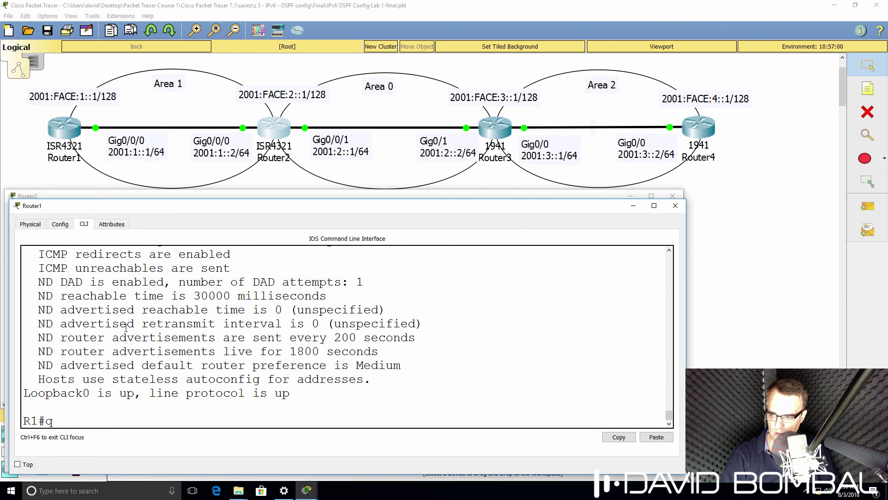
key("BackSpace")
type("shpw")
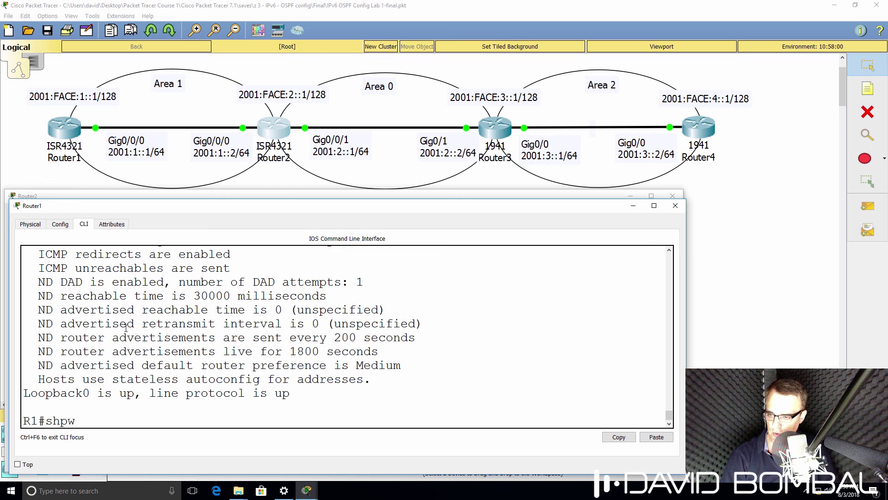
key("BackSpace")
key("BackSpace")
type("ow ipv6 ro")
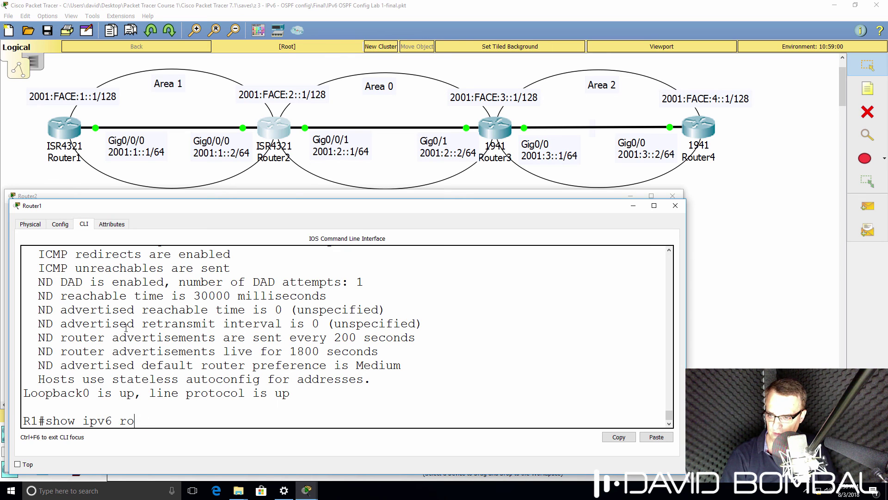
type("ute")
key("Return")
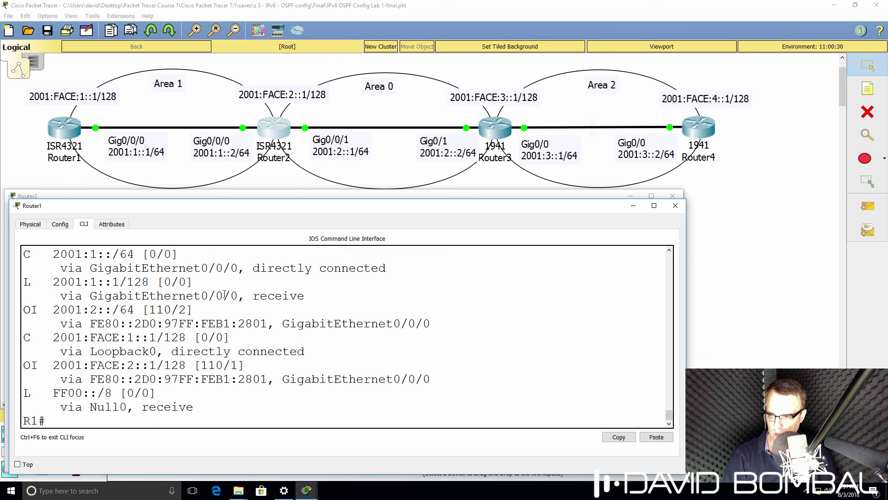
left_click_drag(194, 309, 2, 313)
left_click_drag(244, 365, 18, 365)
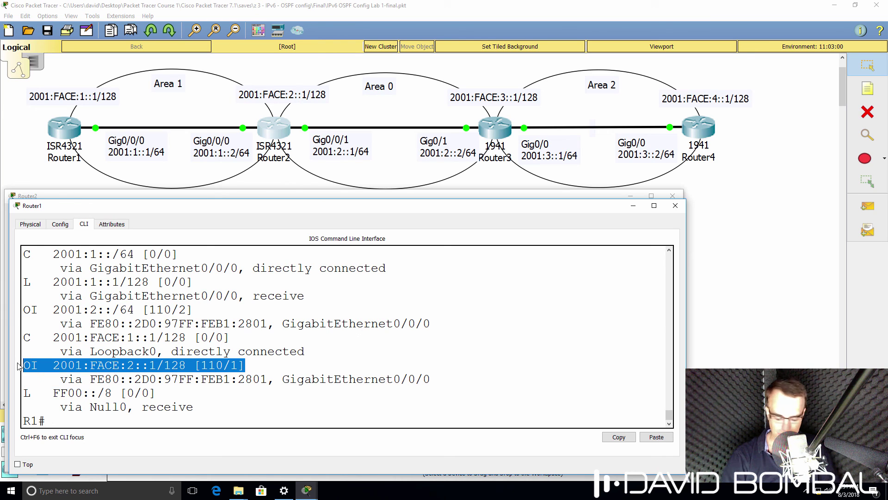
Ping Router2's loopback 2001:FACE:2::1 and its GigabitEthernet0/0/1 address 2001:2::1 from Router1
type("ping 2001:FACE:2::1")
key("Return")
type("ping 29")
key("BackSpace")
type("001:2::1")
key("Return")
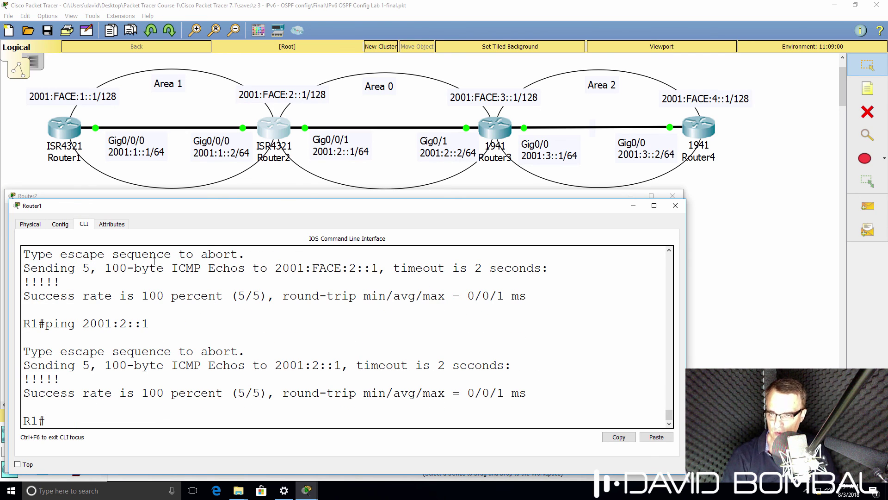